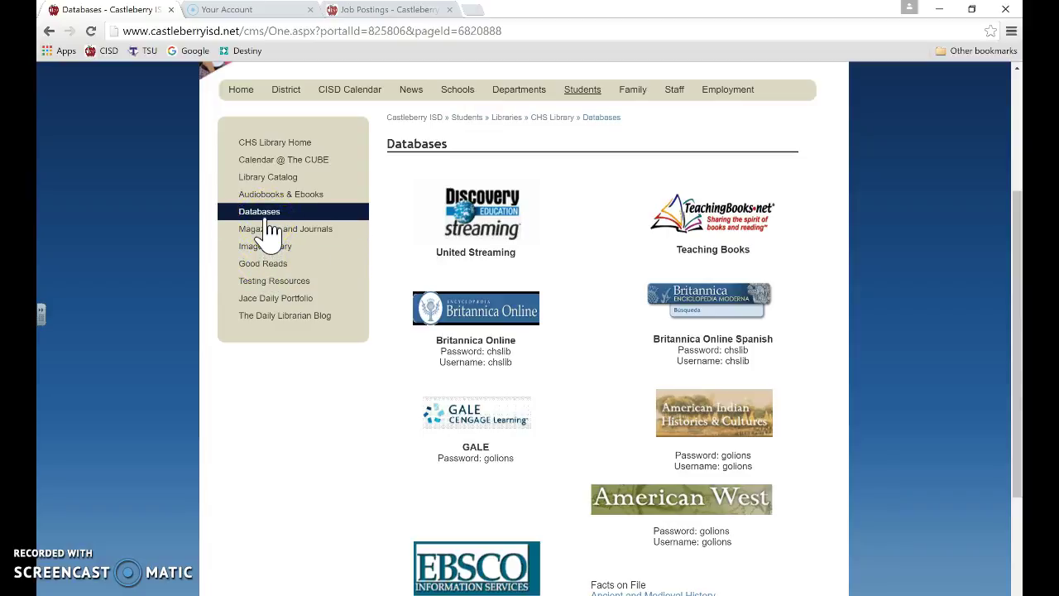
# Open the GALE database list from the CHS Library Databases page and check where its access details are shown
pyautogui.click(268, 223)
pyautogui.click(491, 428)
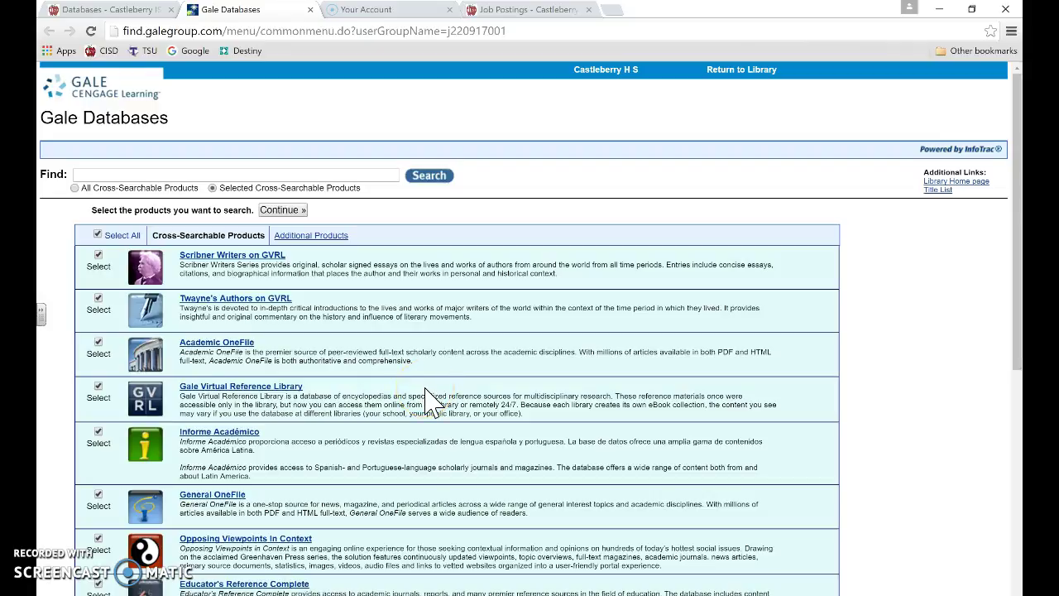
pyautogui.click(116, 10)
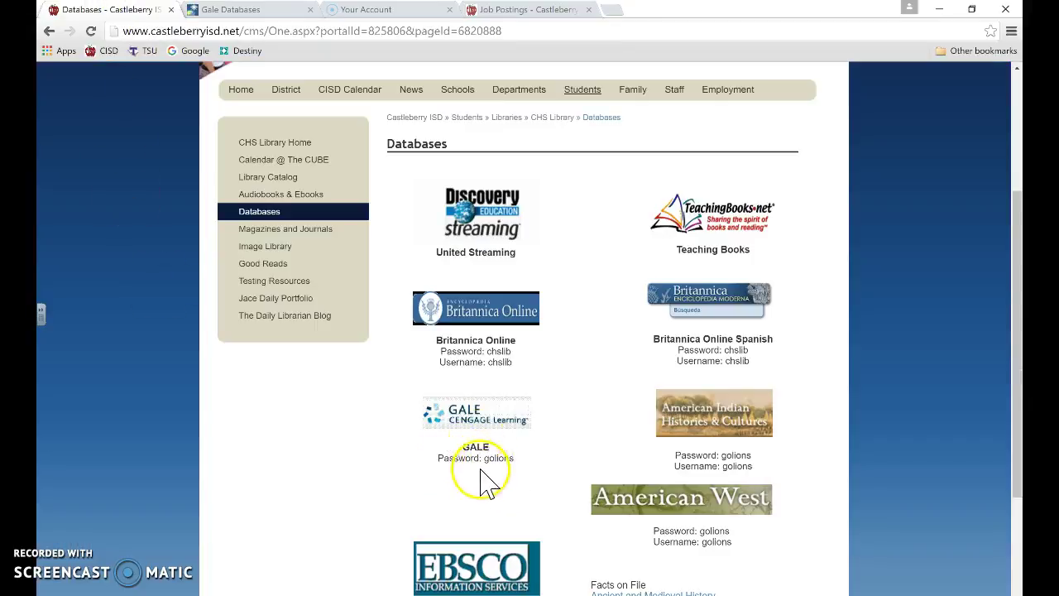
pyautogui.click(222, 10)
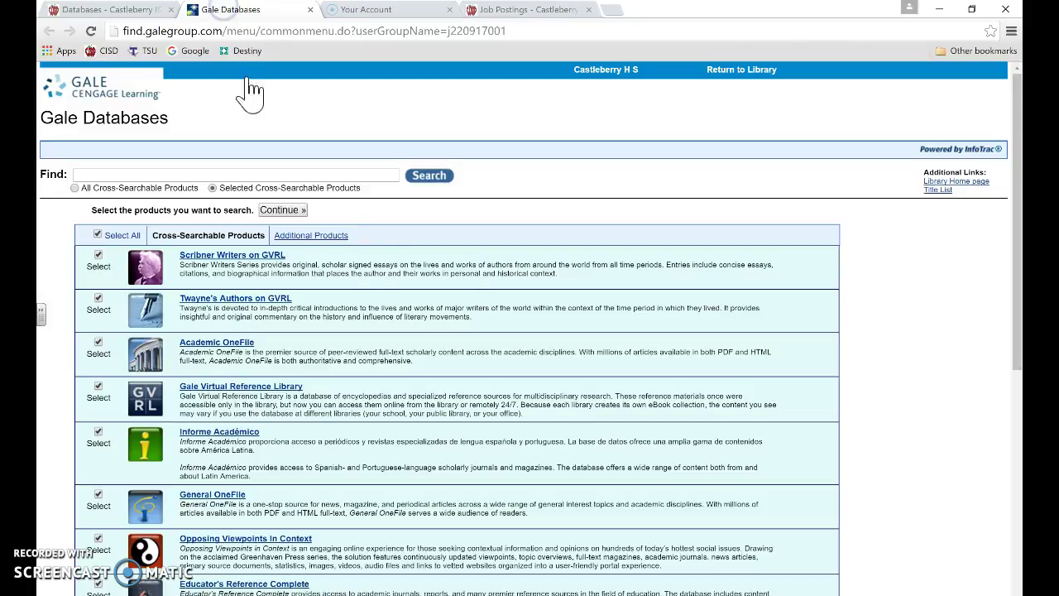
# Open Student Resources In Context from the Gale product list and sign in with the Google account
pyautogui.scroll(-1, 509, 360)
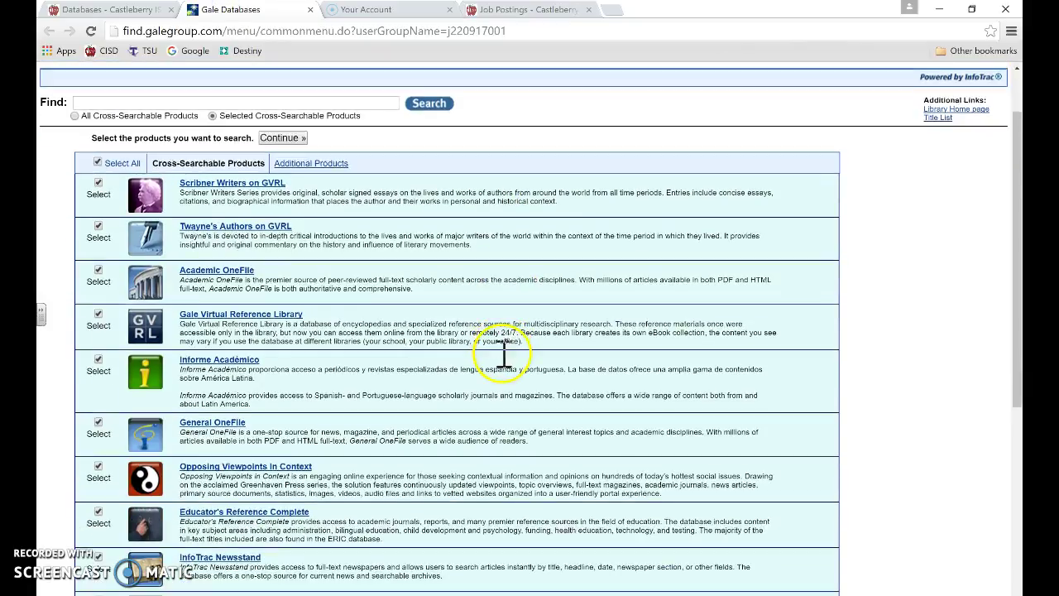
pyautogui.scroll(-3, 497, 352)
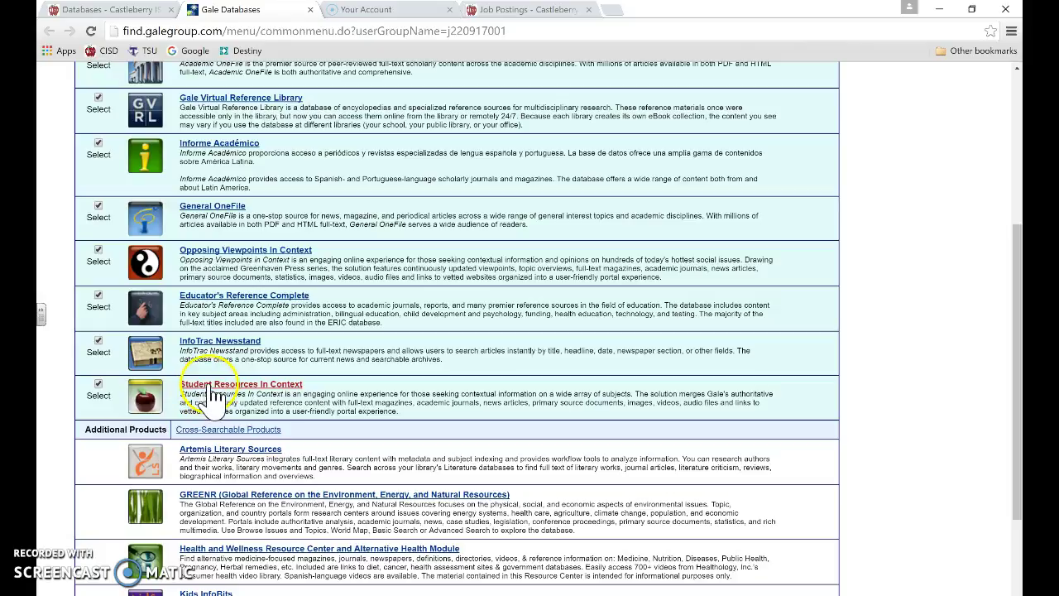
pyautogui.click(211, 389)
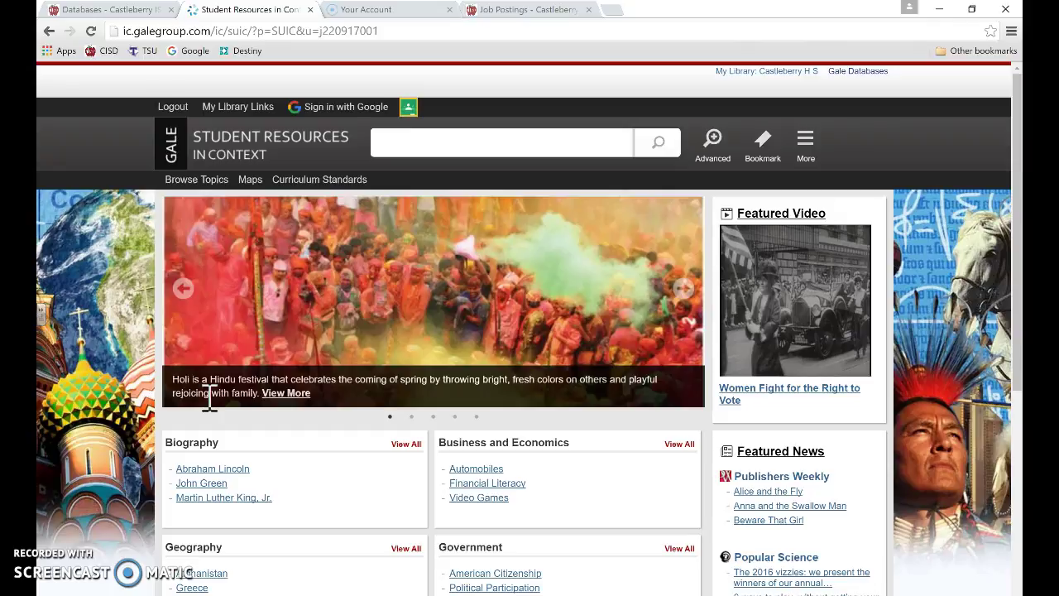
pyautogui.click(228, 369)
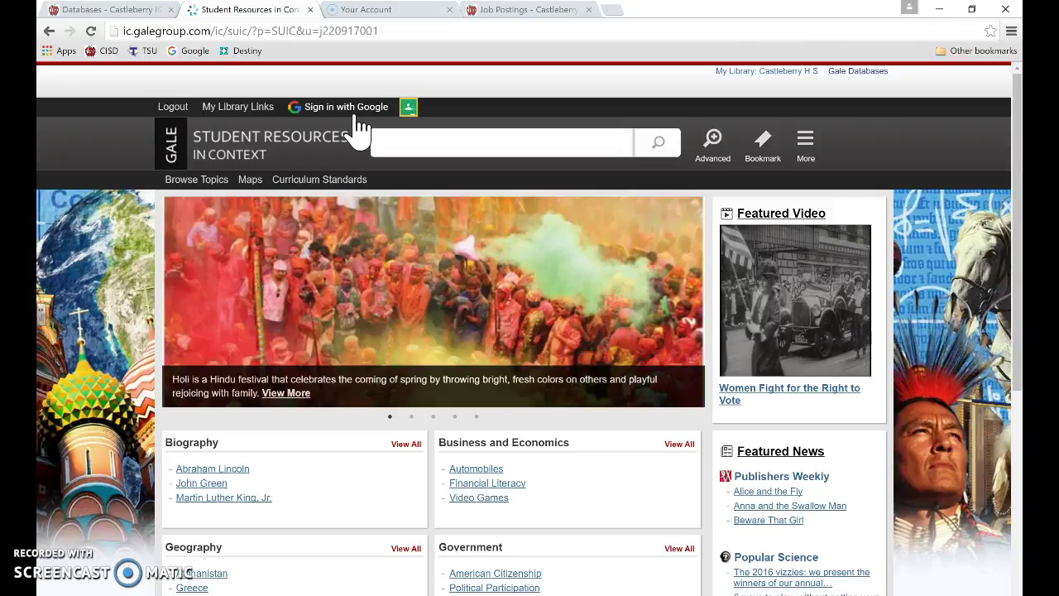
pyautogui.click(351, 108)
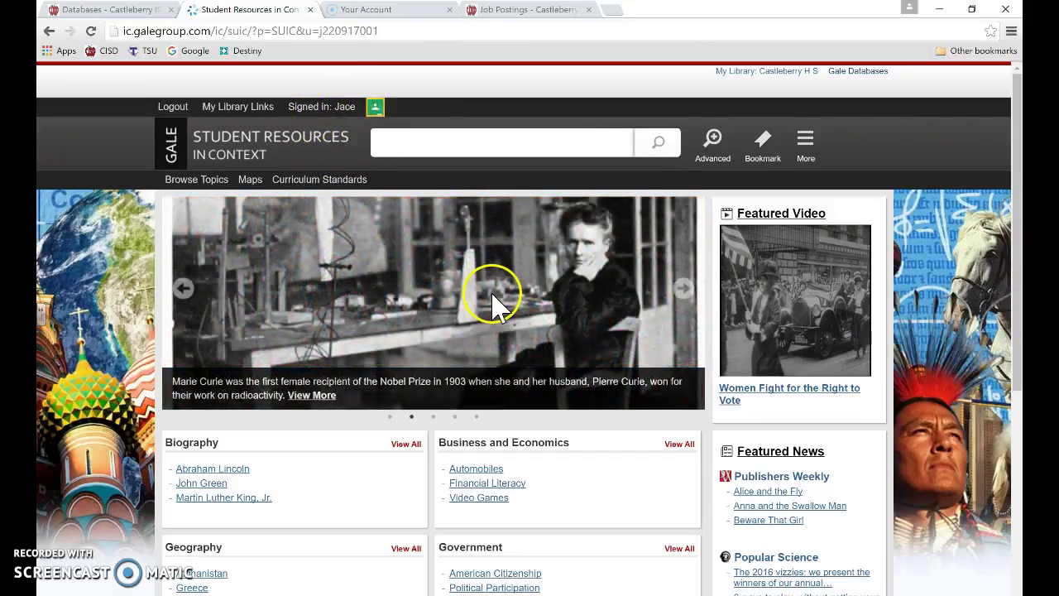
# Browse the topic categories on the home page and open the full Social Issues topic list
pyautogui.scroll(-3, 480, 294)
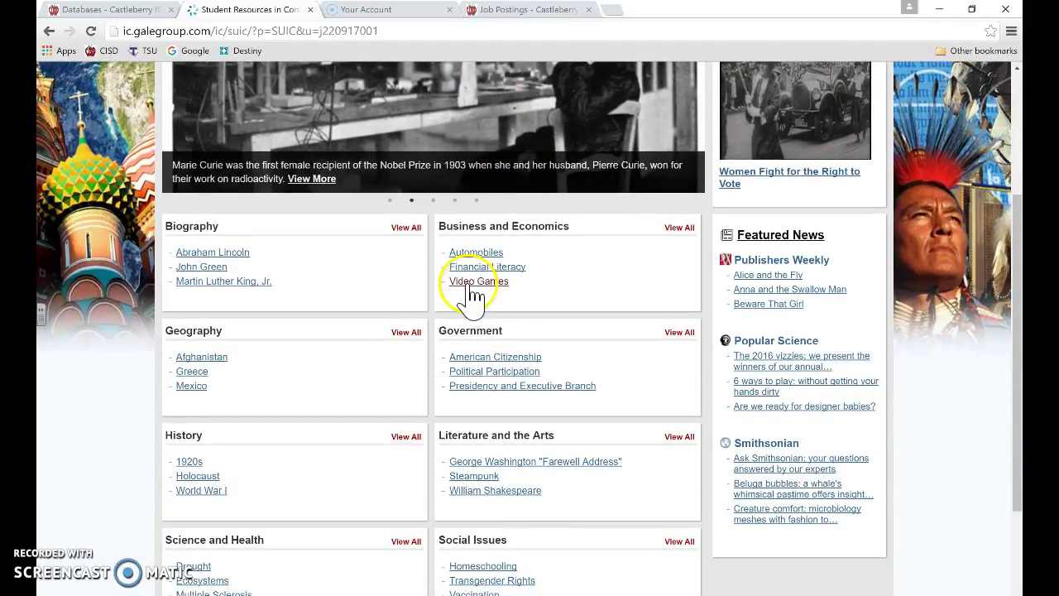
pyautogui.scroll(-2, 475, 296)
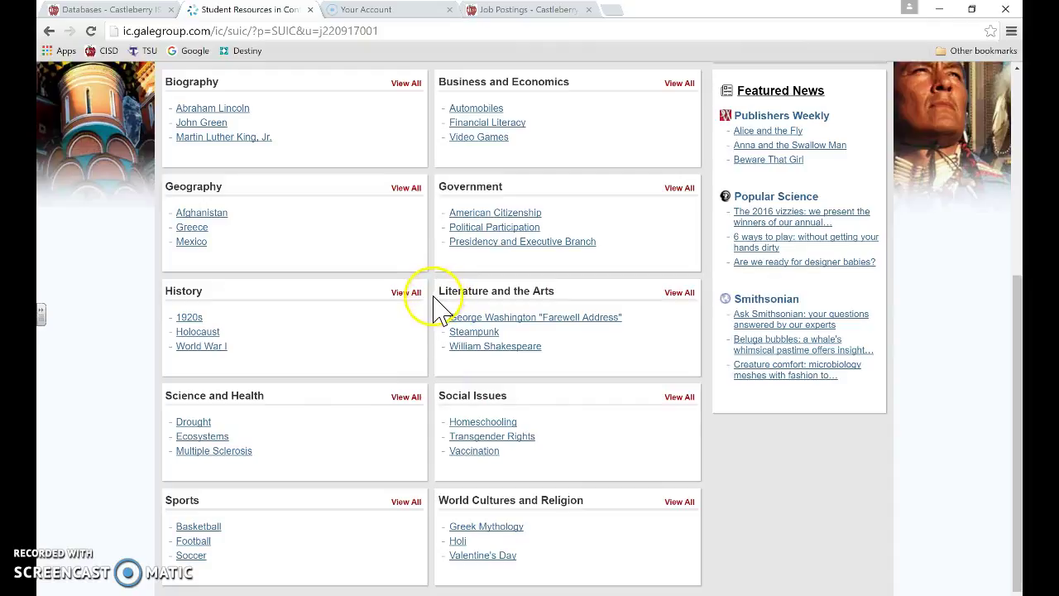
pyautogui.scroll(-1, 335, 468)
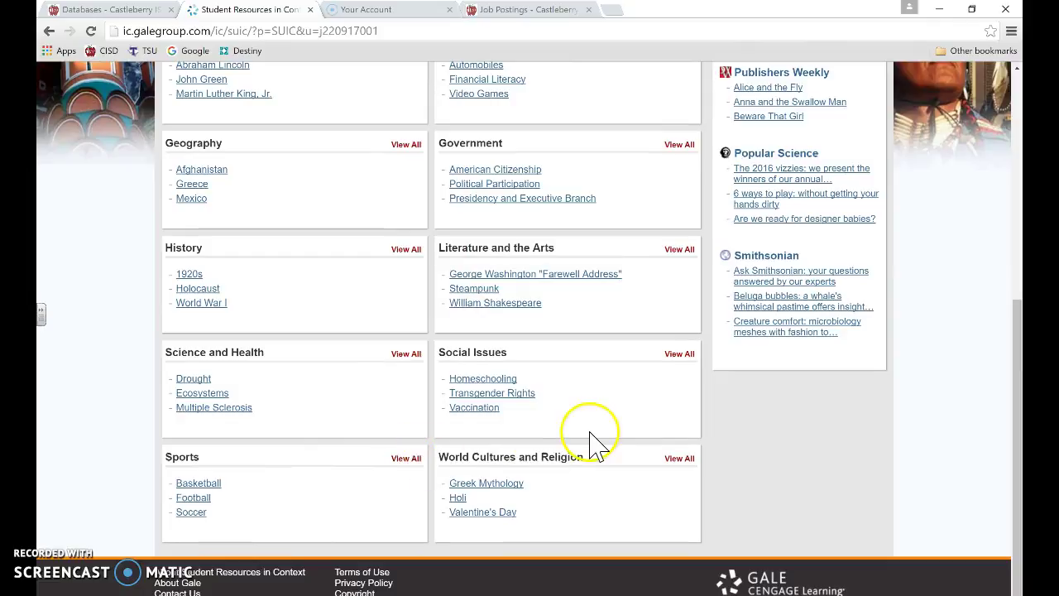
pyautogui.scroll(2, 603, 355)
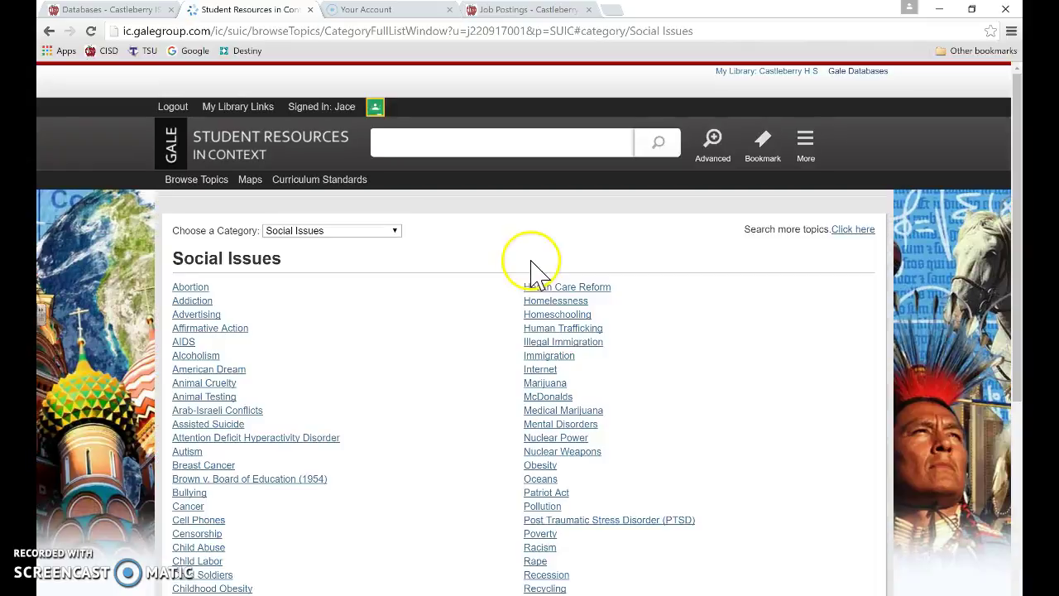
# Open the Post Traumatic Stress Disorder (PTSD) topic from the Social Issues list and dismiss the feedback survey invitation
pyautogui.scroll(-1, 530, 269)
pyautogui.scroll(-3, 520, 273)
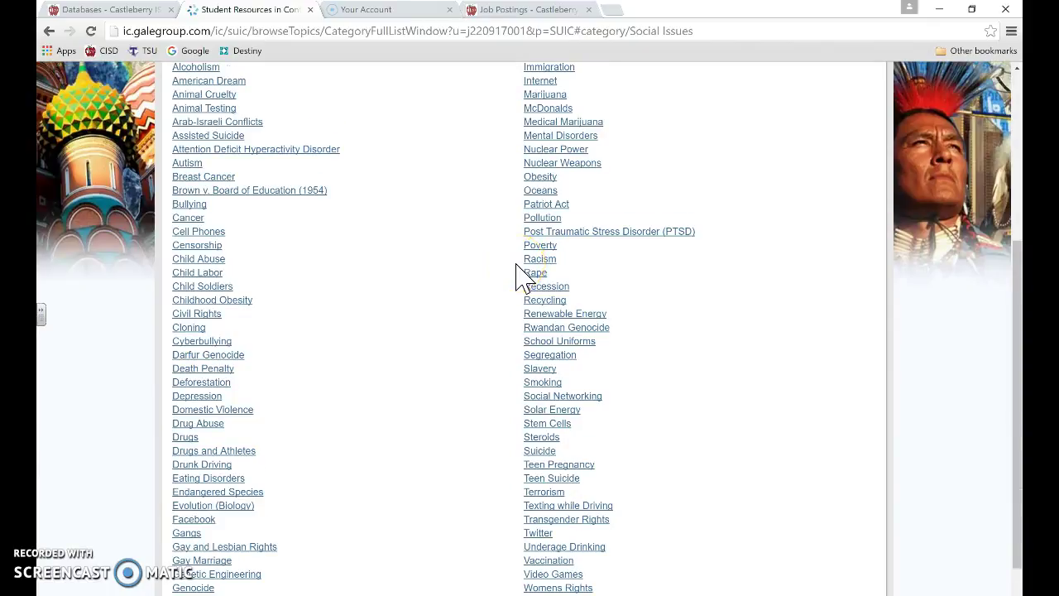
pyautogui.scroll(-1, 520, 277)
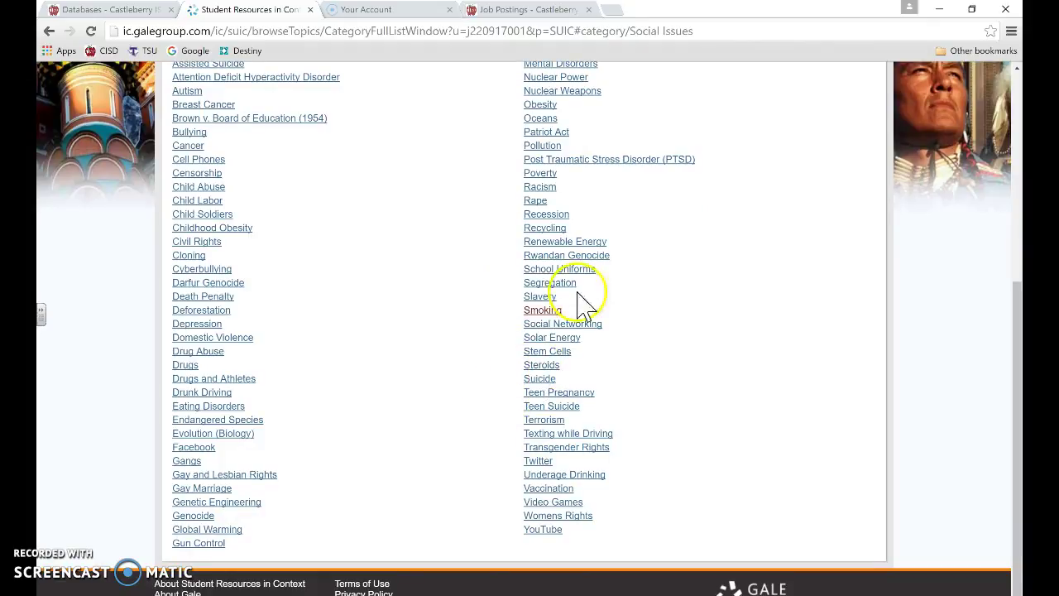
pyautogui.click(586, 161)
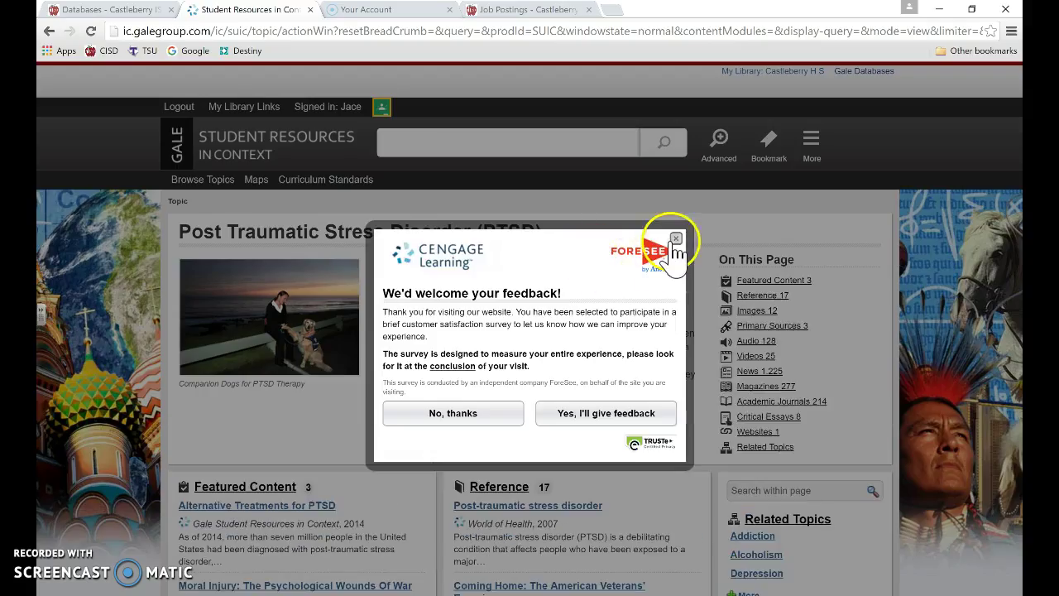
pyautogui.click(677, 239)
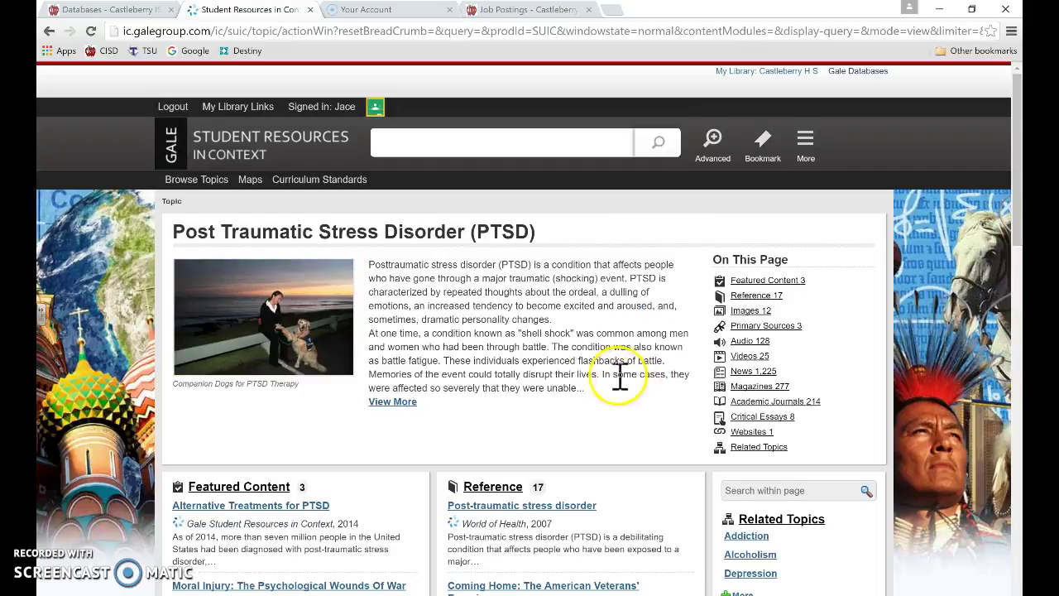
# Examine the content sections on the PTSD topic page, from Featured Content and Reference through Critical Essays and Websites
pyautogui.scroll(-1, 616, 381)
pyautogui.scroll(-3, 596, 376)
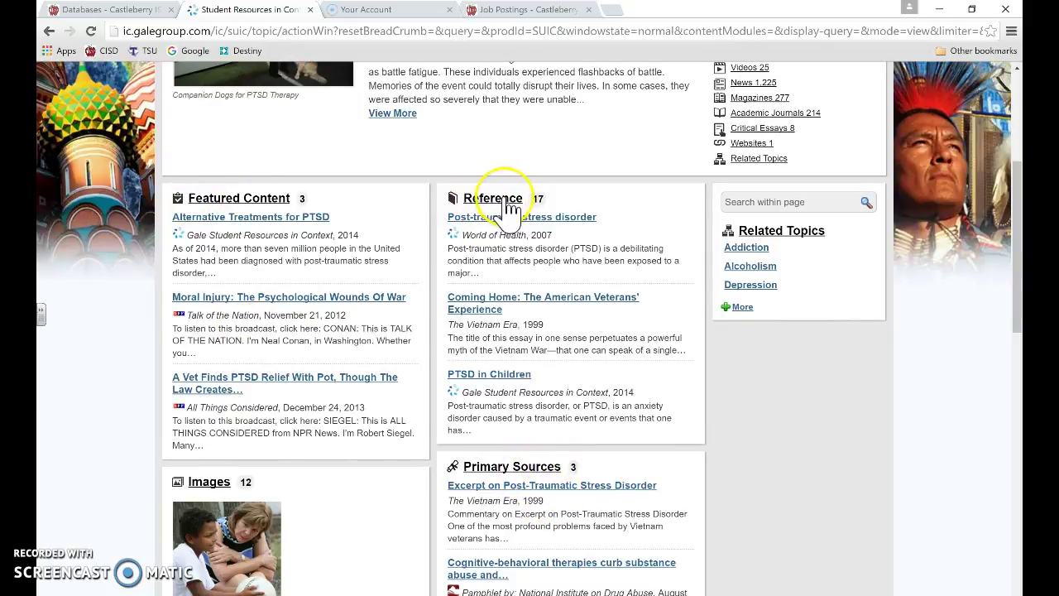
pyautogui.scroll(-6, 509, 207)
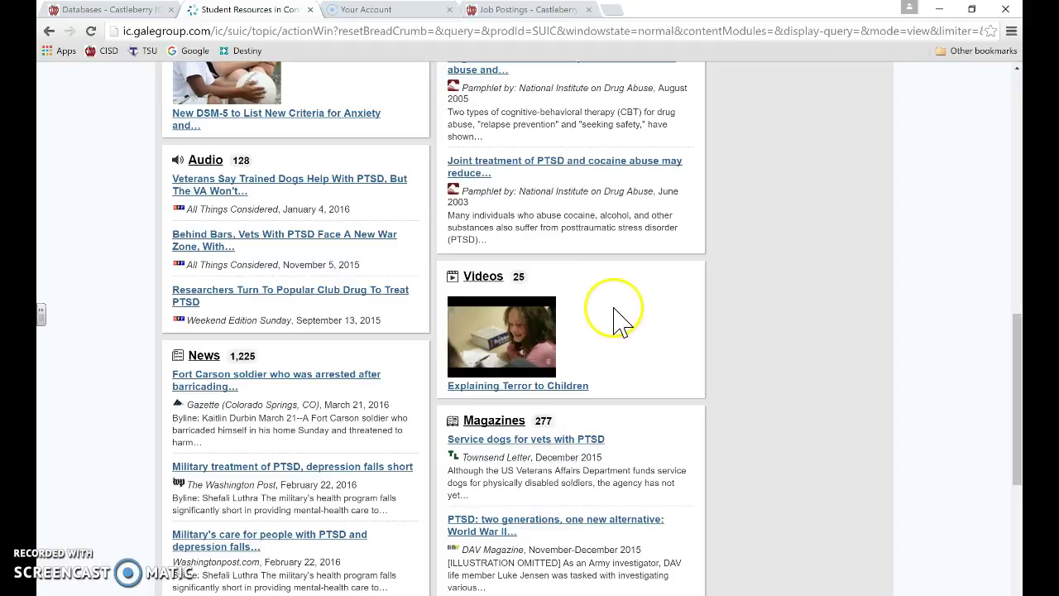
pyautogui.scroll(-5, 614, 309)
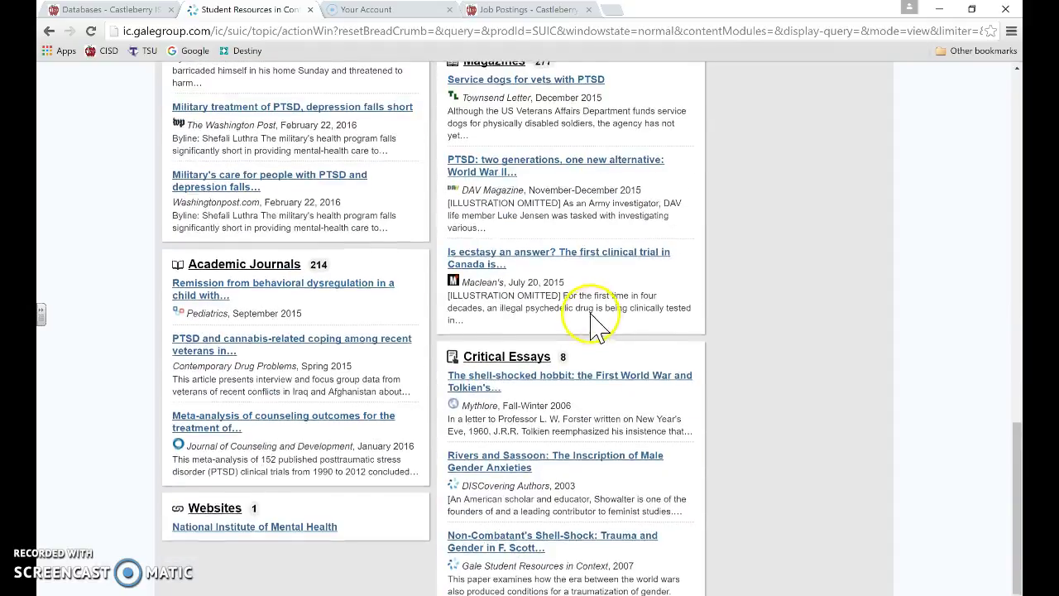
pyautogui.scroll(-2, 599, 327)
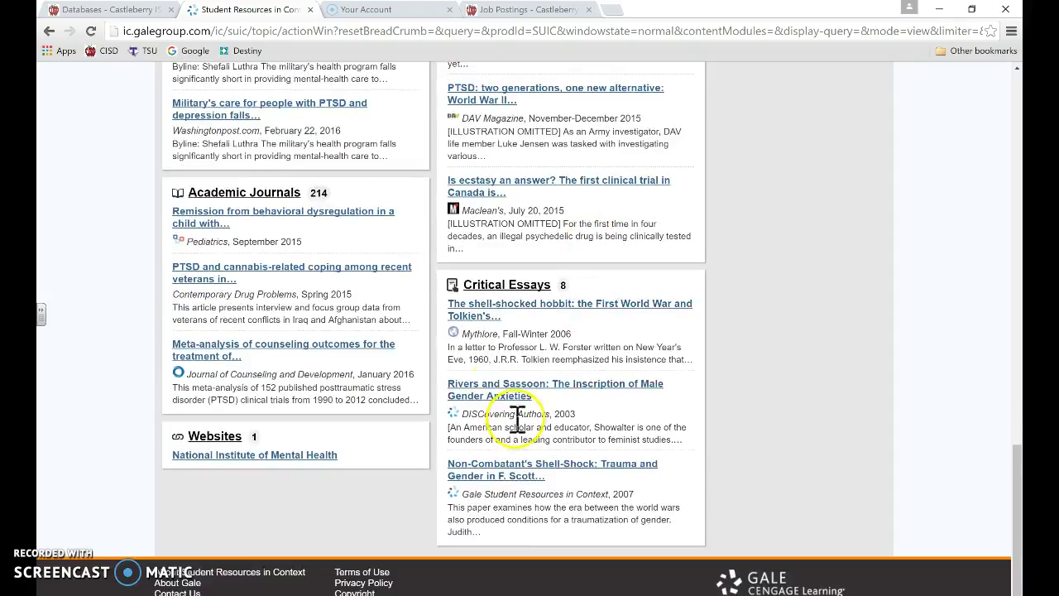
pyautogui.scroll(10, 515, 406)
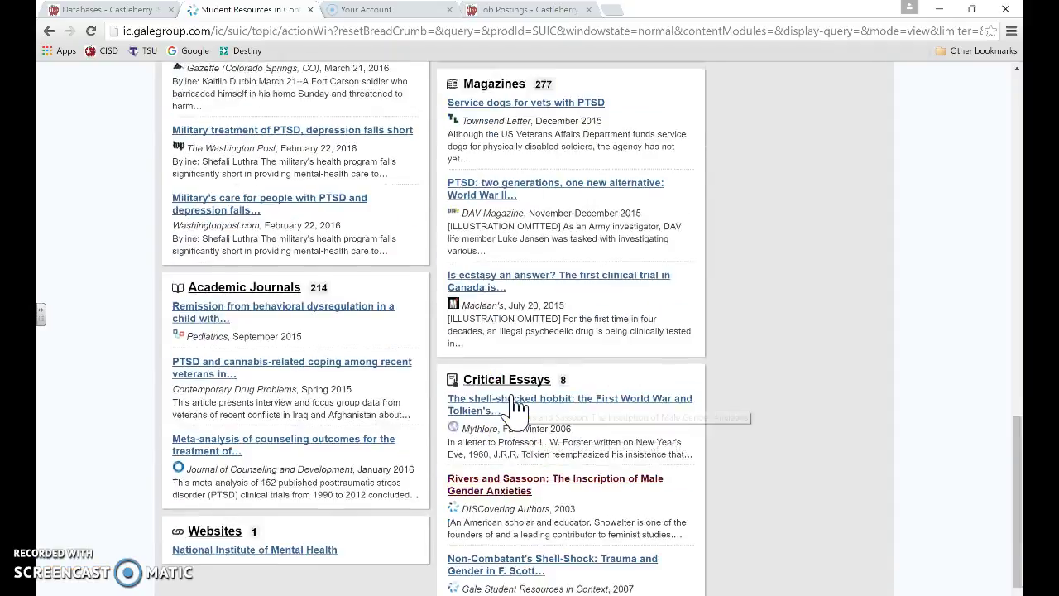
pyautogui.scroll(10, 515, 406)
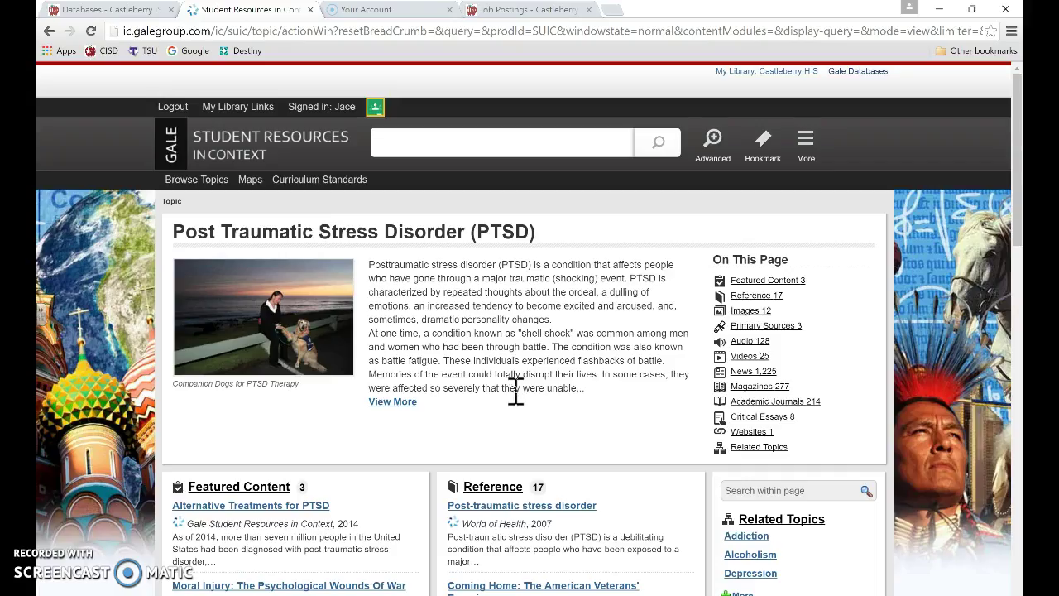
# Open the full list of News results for the PTSD topic
pyautogui.scroll(-2, 424, 358)
pyautogui.scroll(-5, 424, 364)
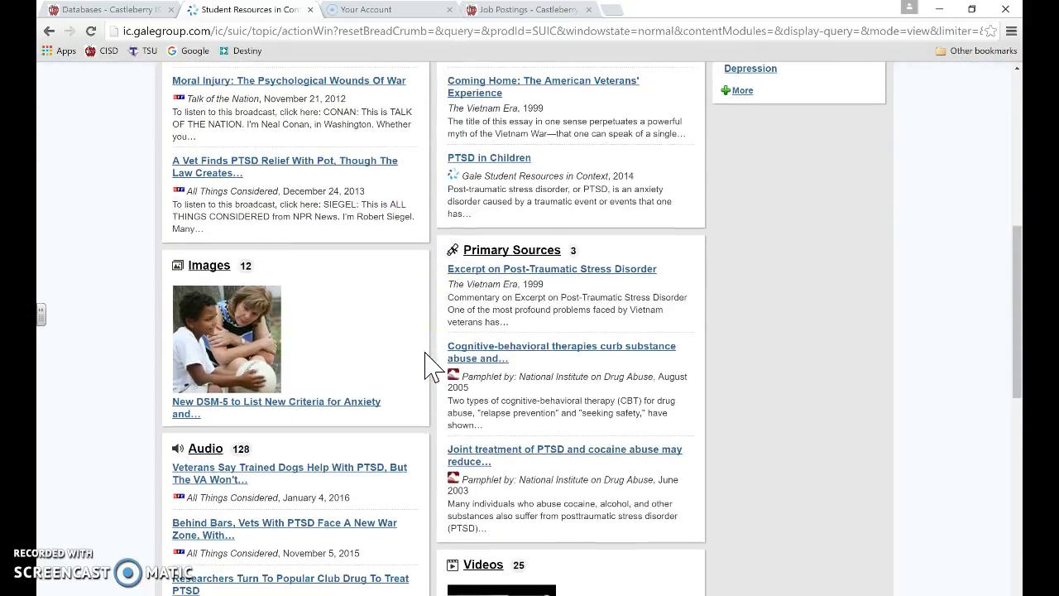
pyautogui.scroll(-5, 425, 364)
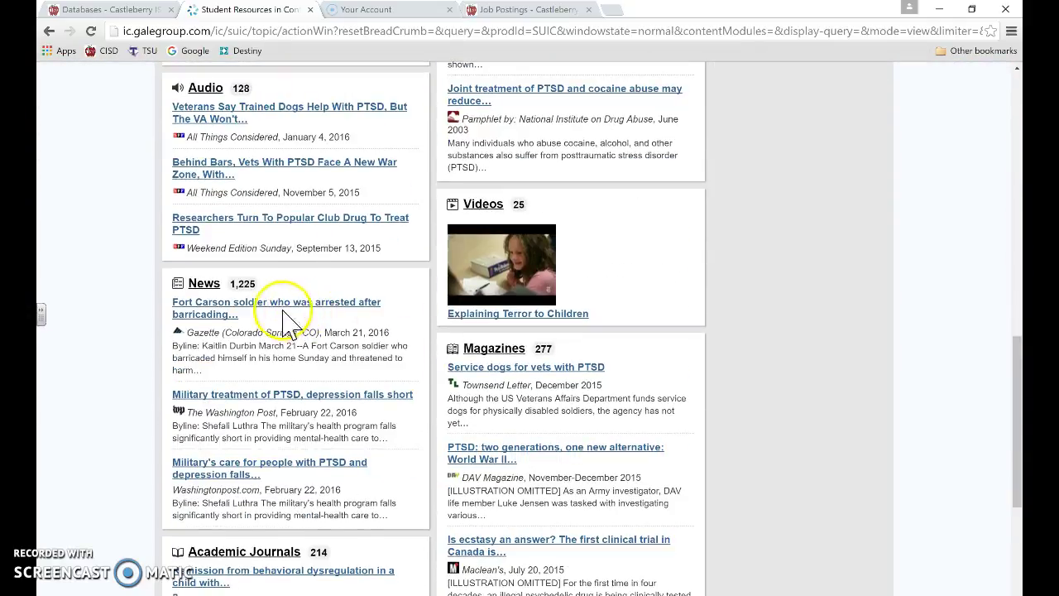
pyautogui.click(208, 283)
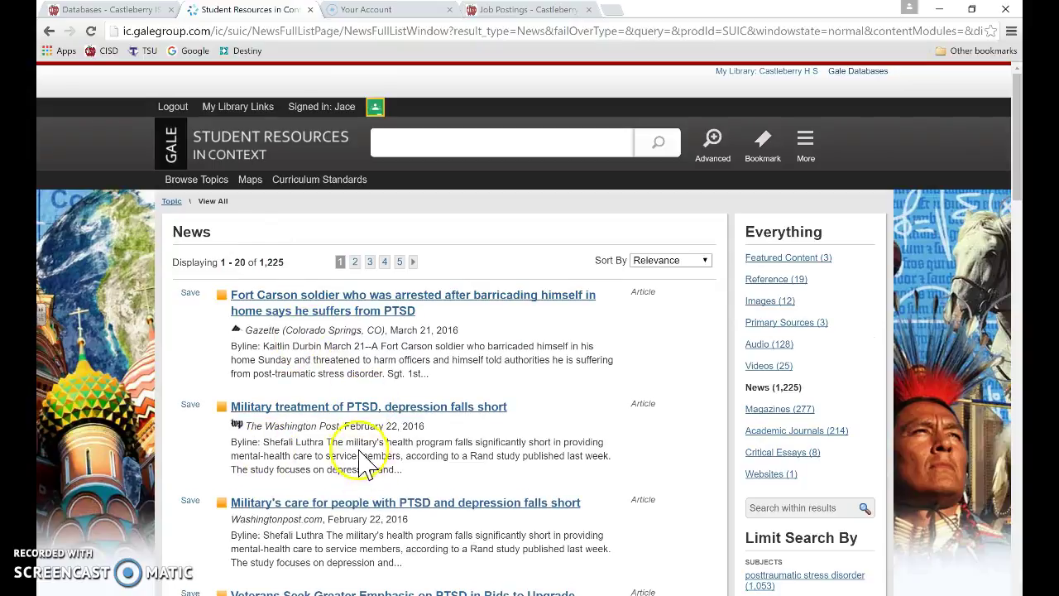
# Review the news articles and their content level markers, and go to page 2 of the PTSD news results
pyautogui.scroll(-3, 367, 449)
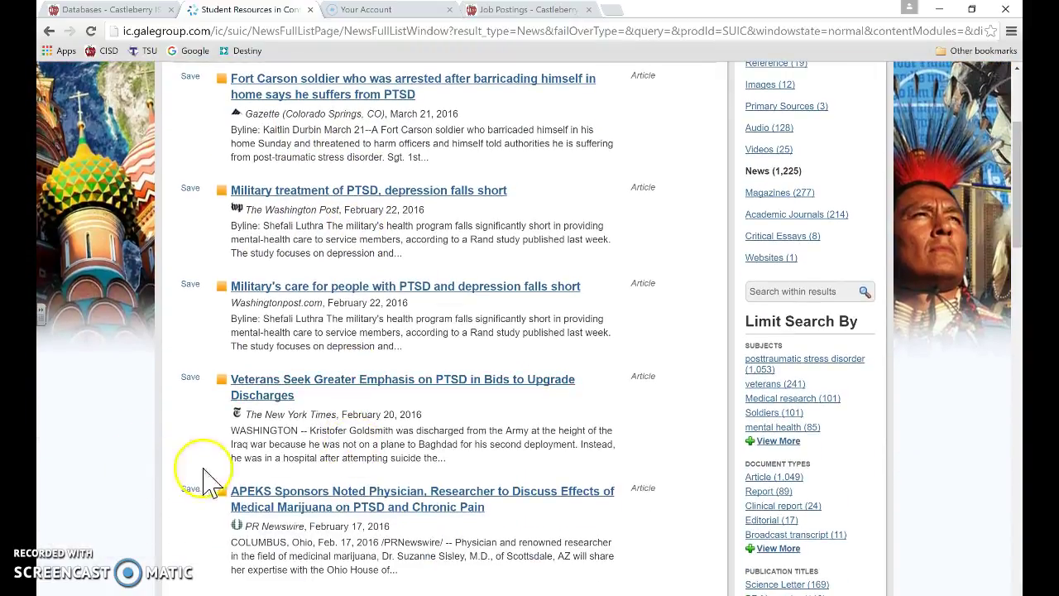
pyautogui.moveTo(222, 382)
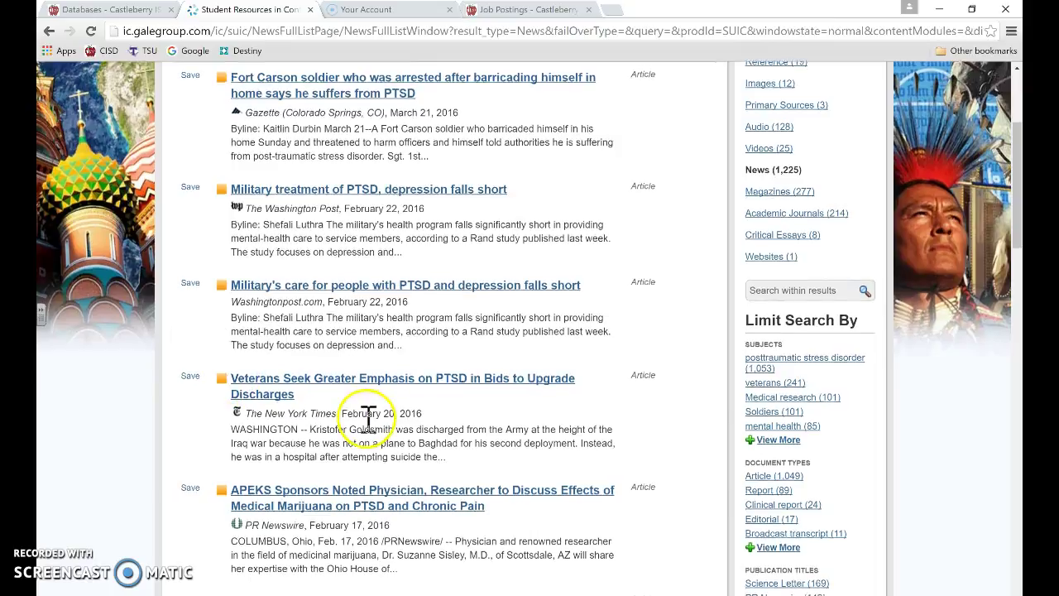
pyautogui.scroll(-3, 366, 420)
pyautogui.scroll(-5, 368, 421)
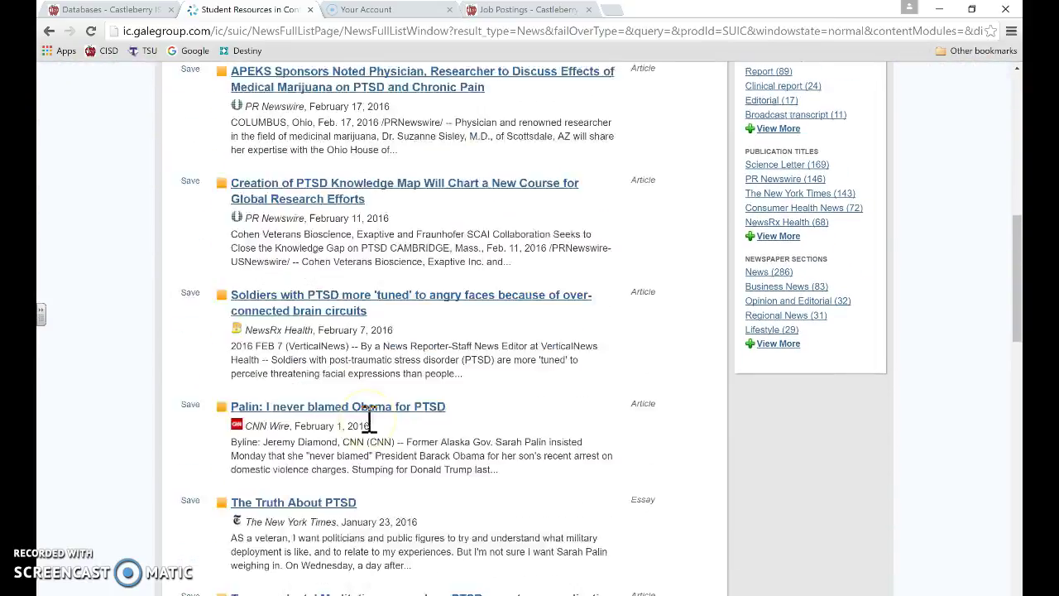
pyautogui.scroll(-5, 370, 426)
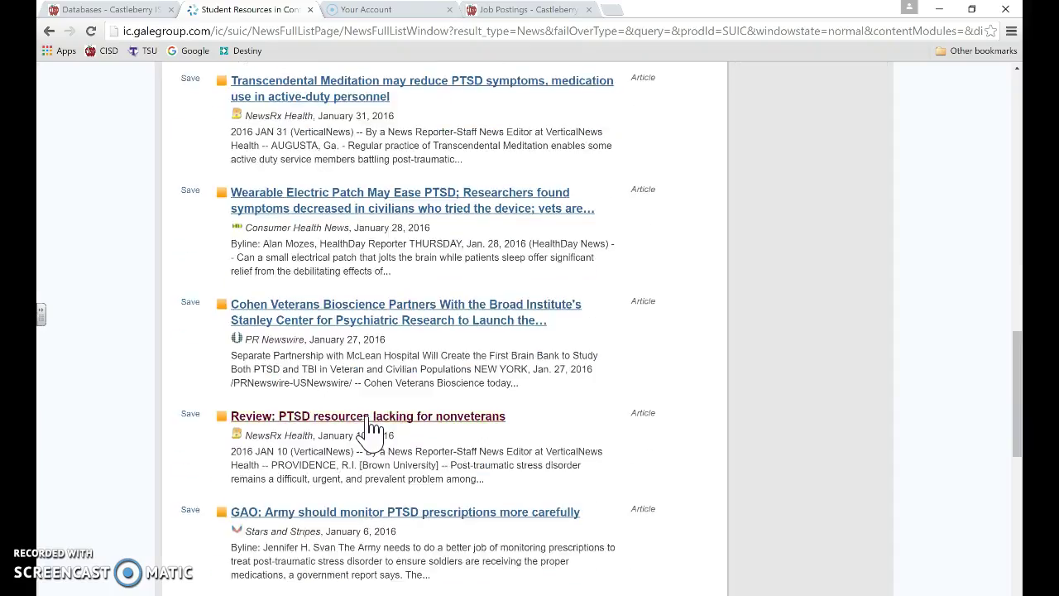
pyautogui.scroll(-5, 368, 418)
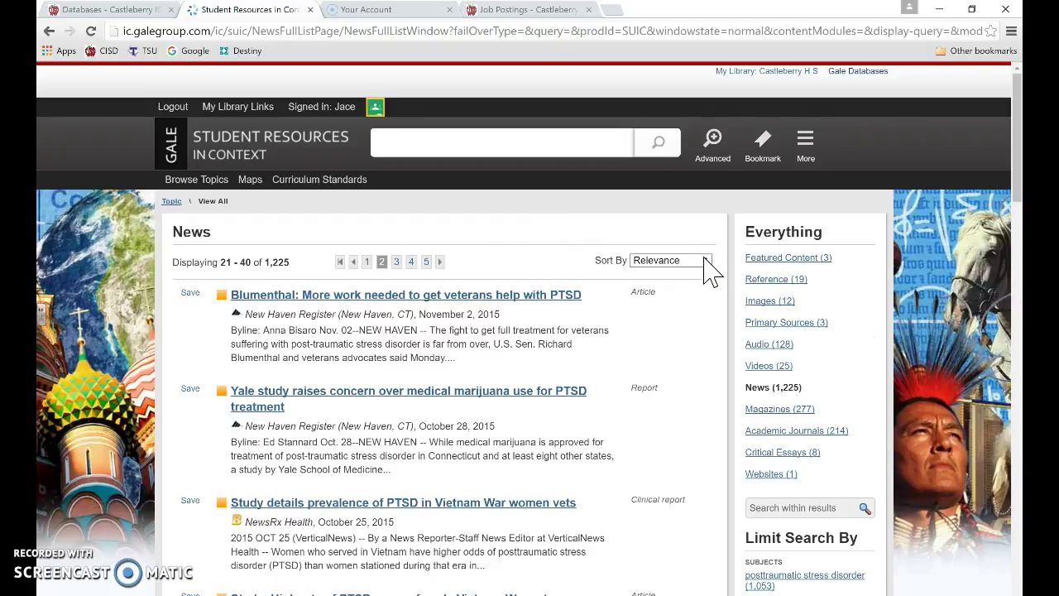
# Sort the PTSD news results by Content Level and go to page 5 of the sorted list
pyautogui.click(707, 262)
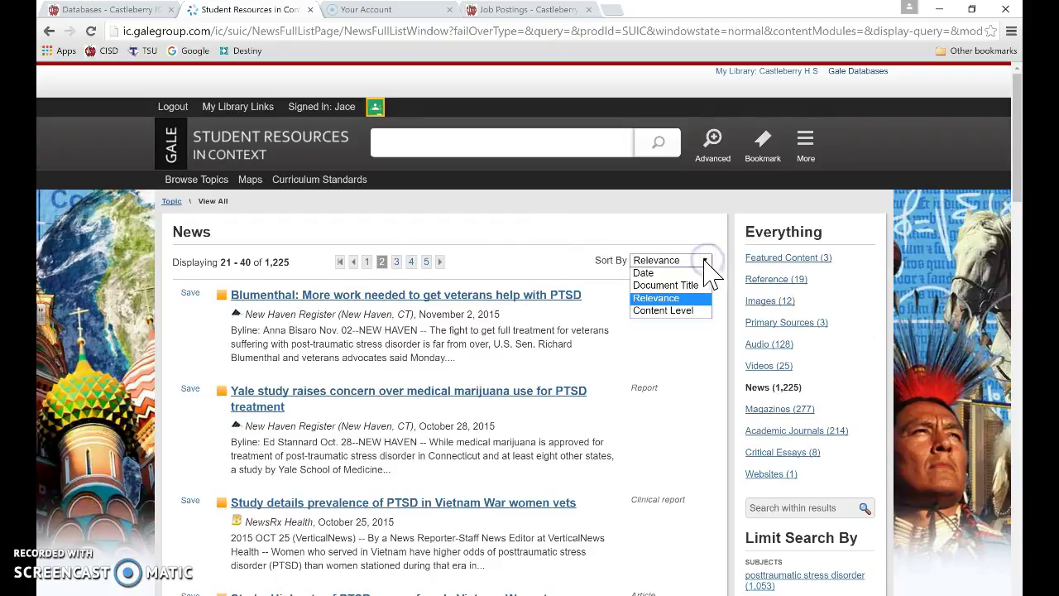
pyautogui.click(684, 311)
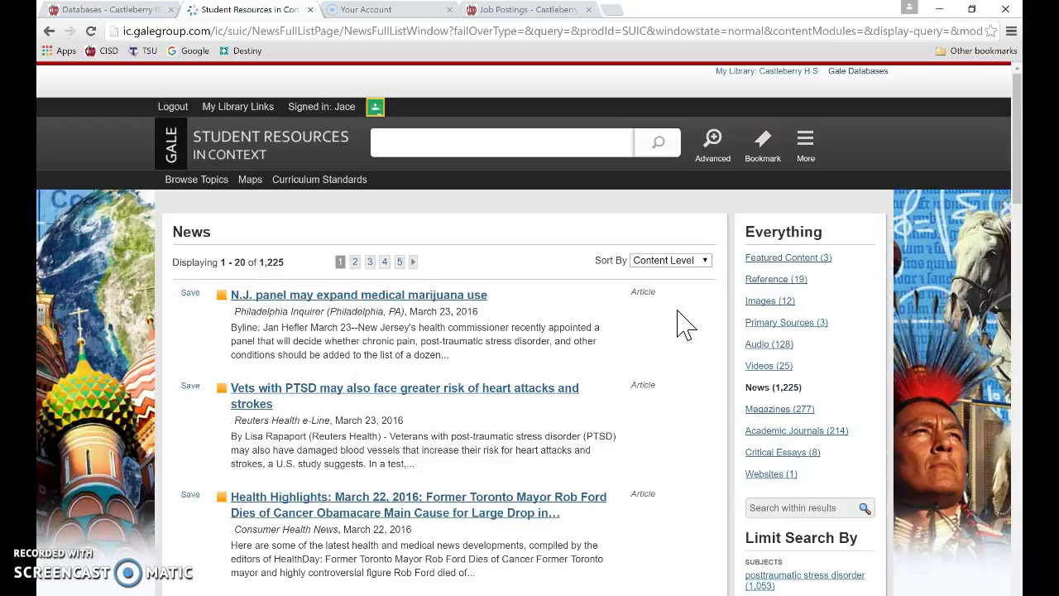
pyautogui.scroll(-7, 340, 318)
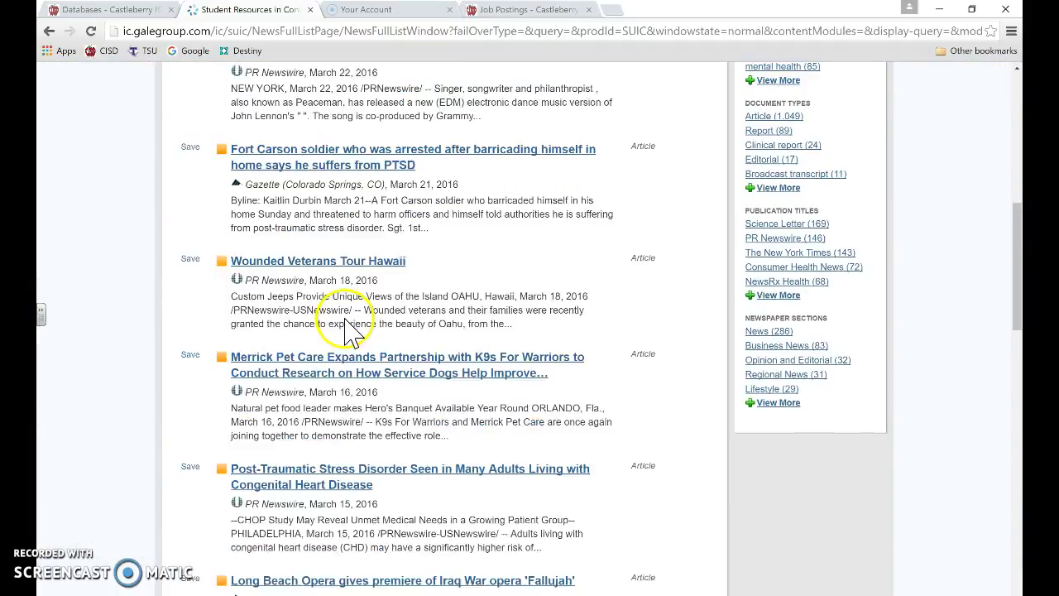
pyautogui.scroll(-18, 347, 326)
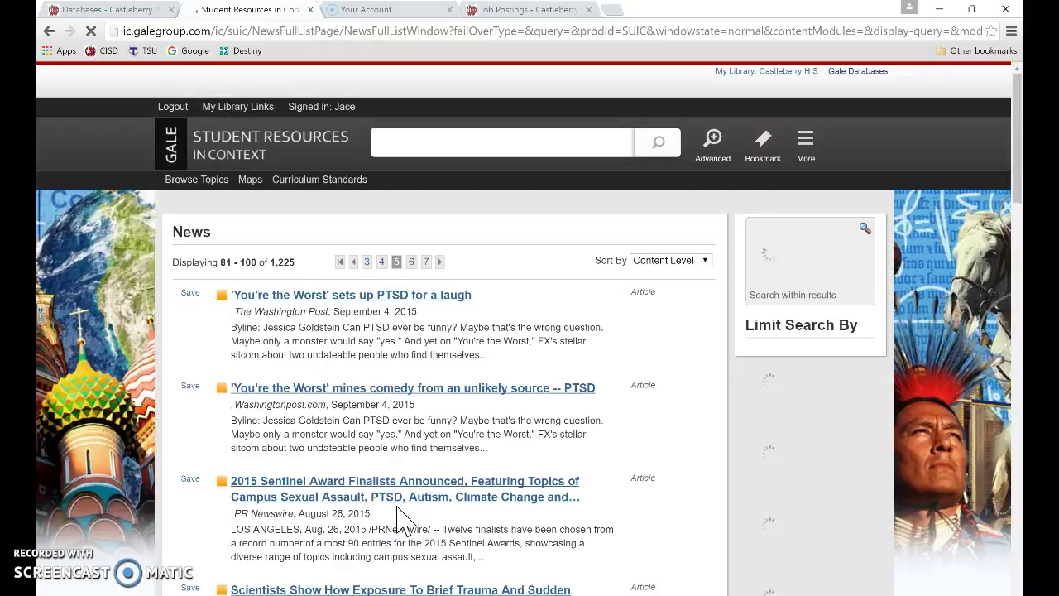
# Look through page 5 of the sorted PTSD news results and open the article "'You're the Worst' sets up PTSD for a laugh"
pyautogui.scroll(-1, 393, 397)
pyautogui.scroll(-2, 395, 397)
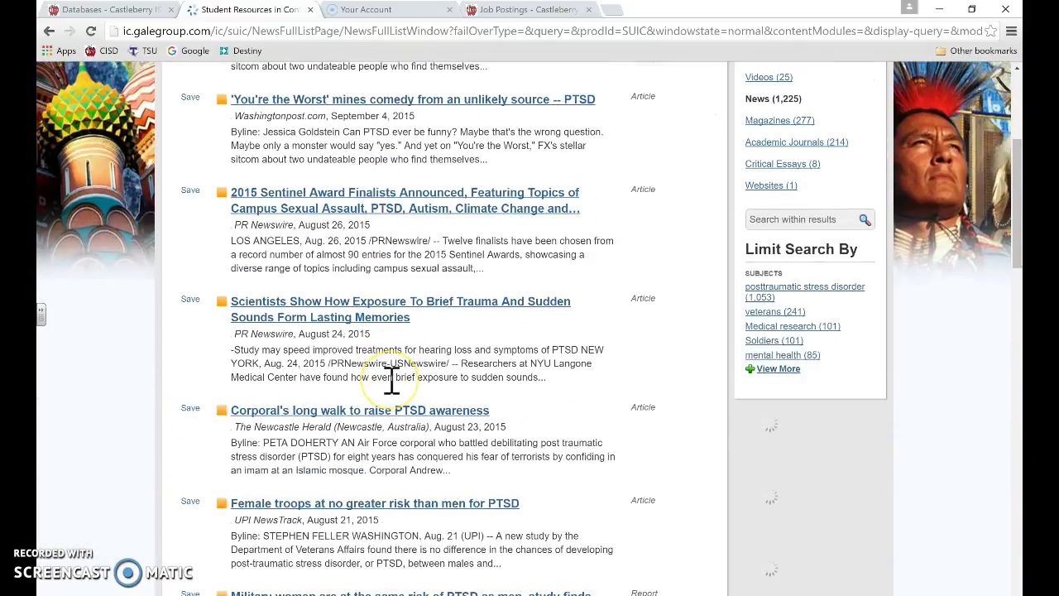
pyautogui.scroll(-10, 389, 380)
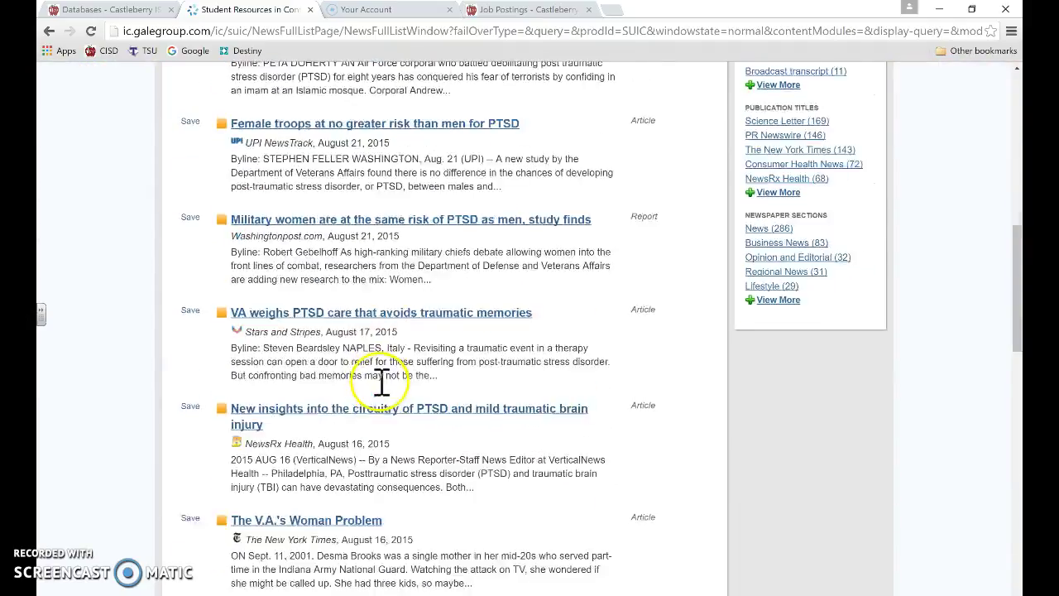
pyautogui.scroll(-9, 382, 381)
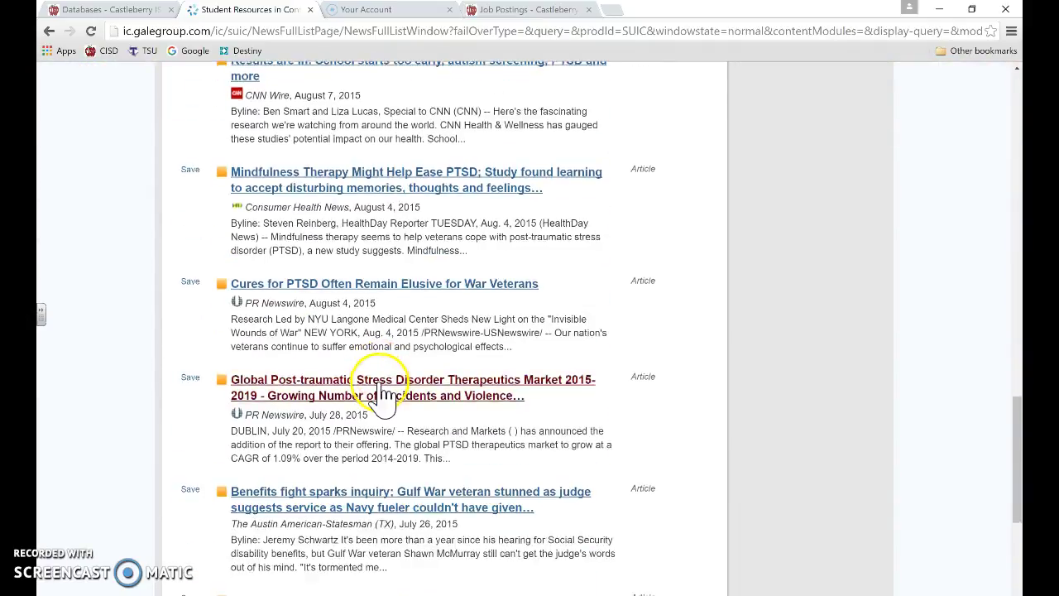
pyautogui.scroll(20, 382, 387)
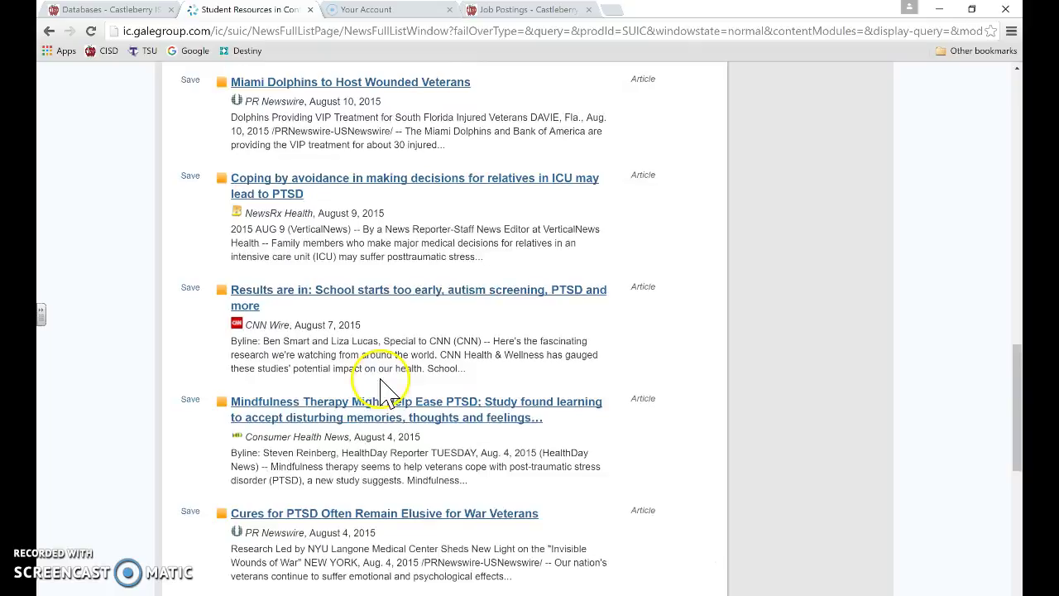
pyautogui.scroll(1, 395, 385)
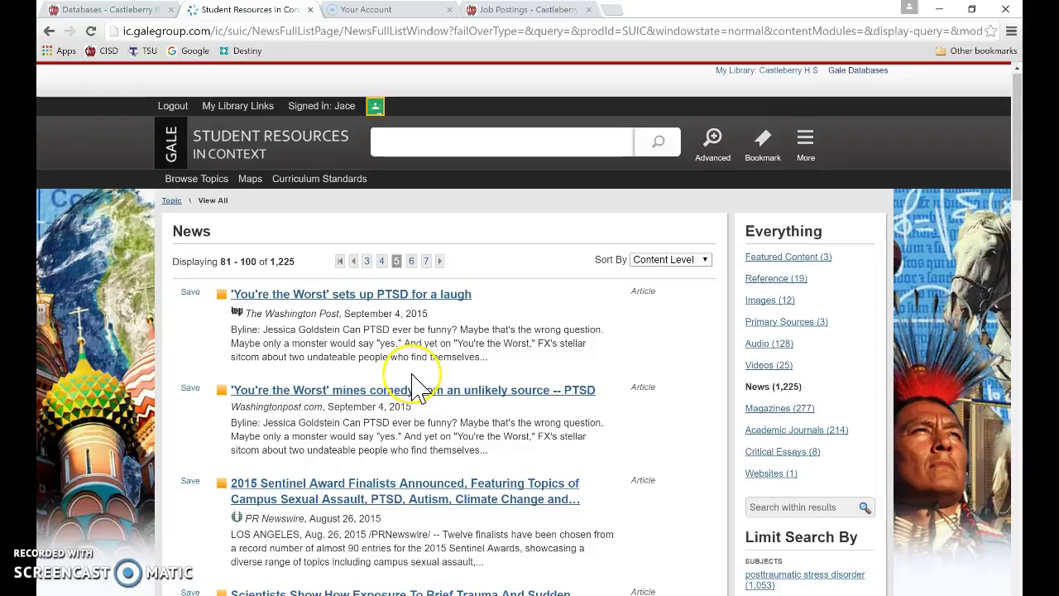
pyautogui.click(435, 392)
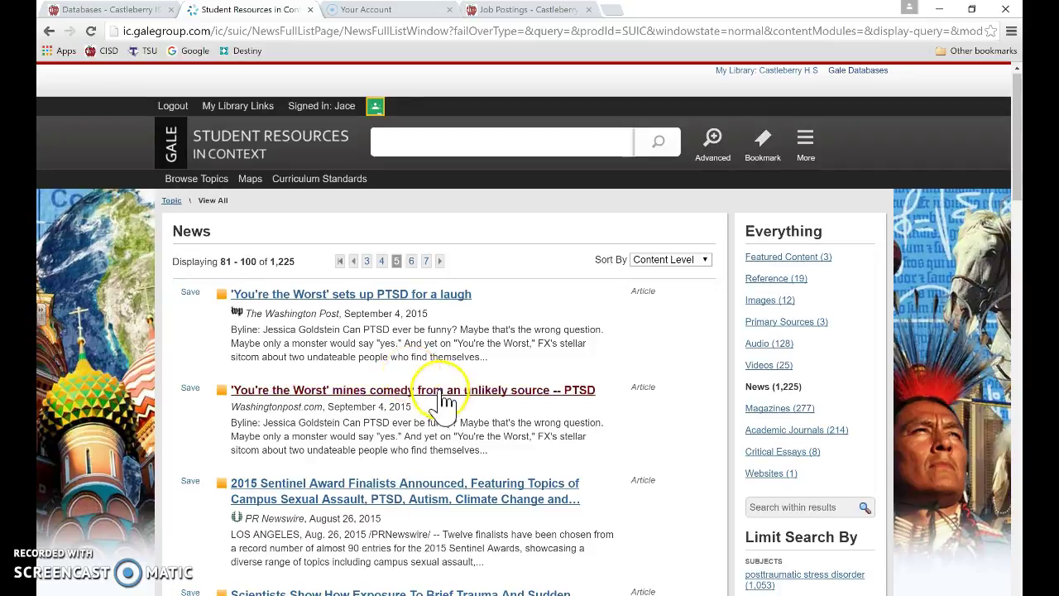
pyautogui.click(427, 300)
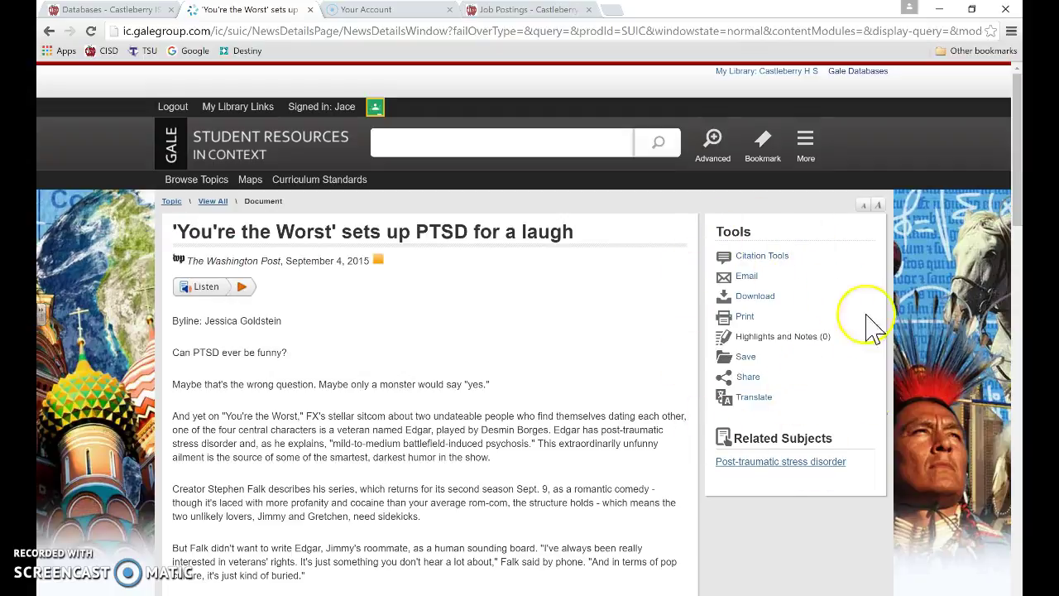
# View the article's citation in MLA 7th Edition and APA 6th Edition formats, and close the citation tools
pyautogui.click(774, 258)
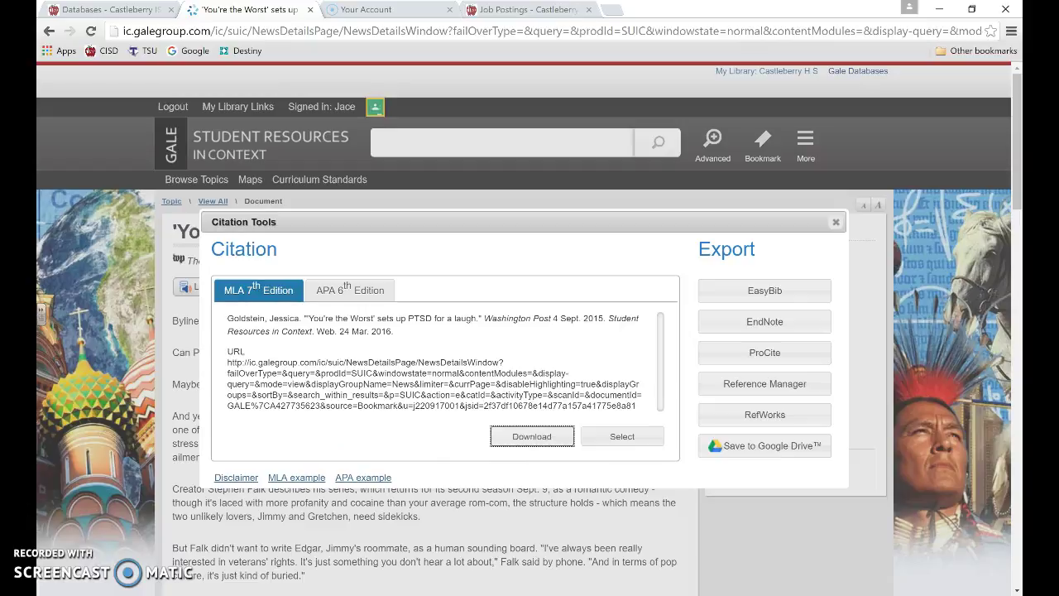
pyautogui.click(368, 291)
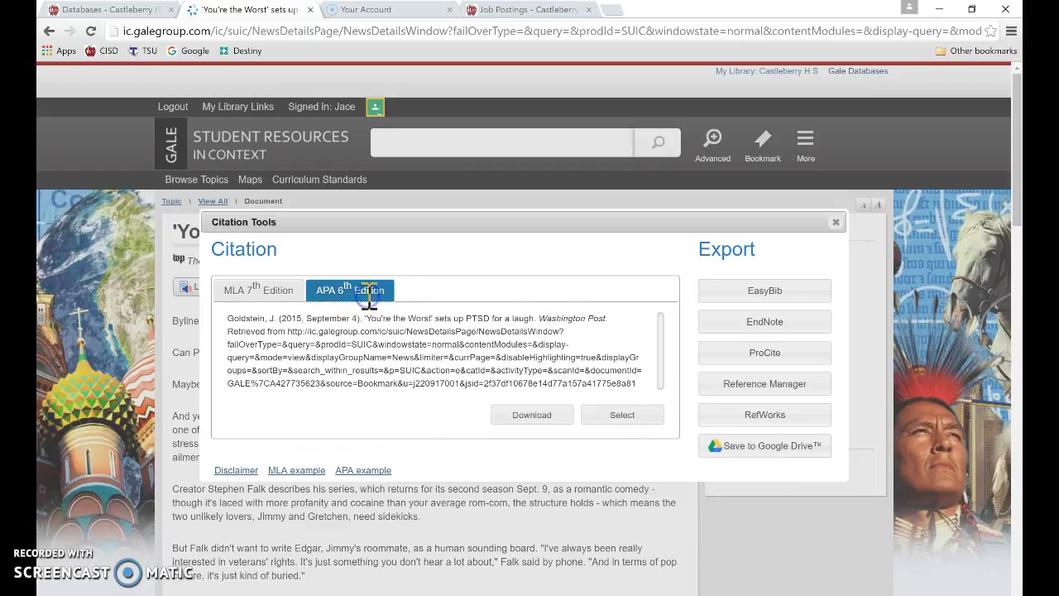
pyautogui.click(281, 298)
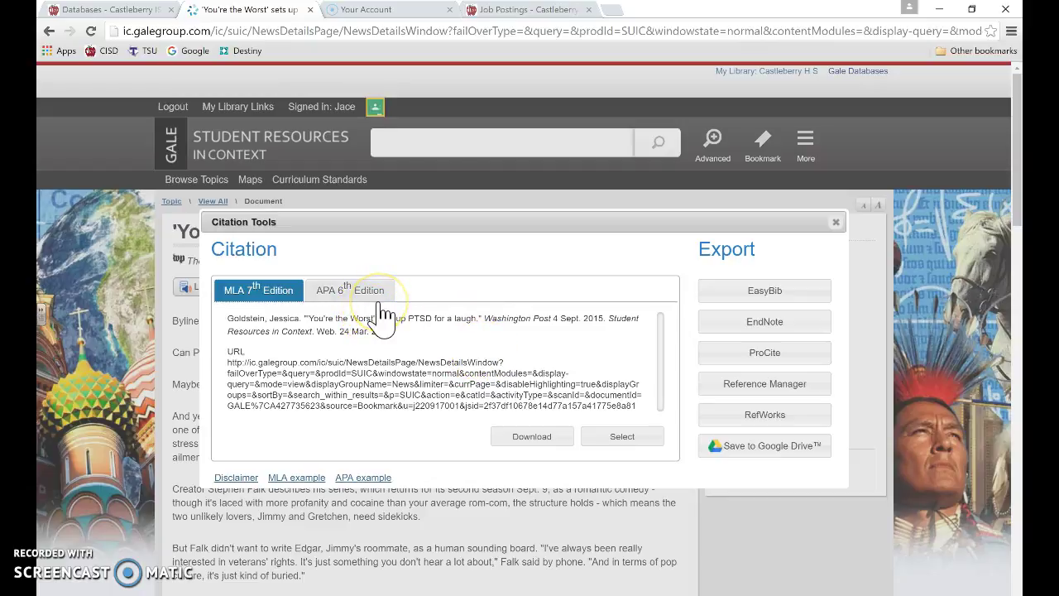
pyautogui.click(371, 304)
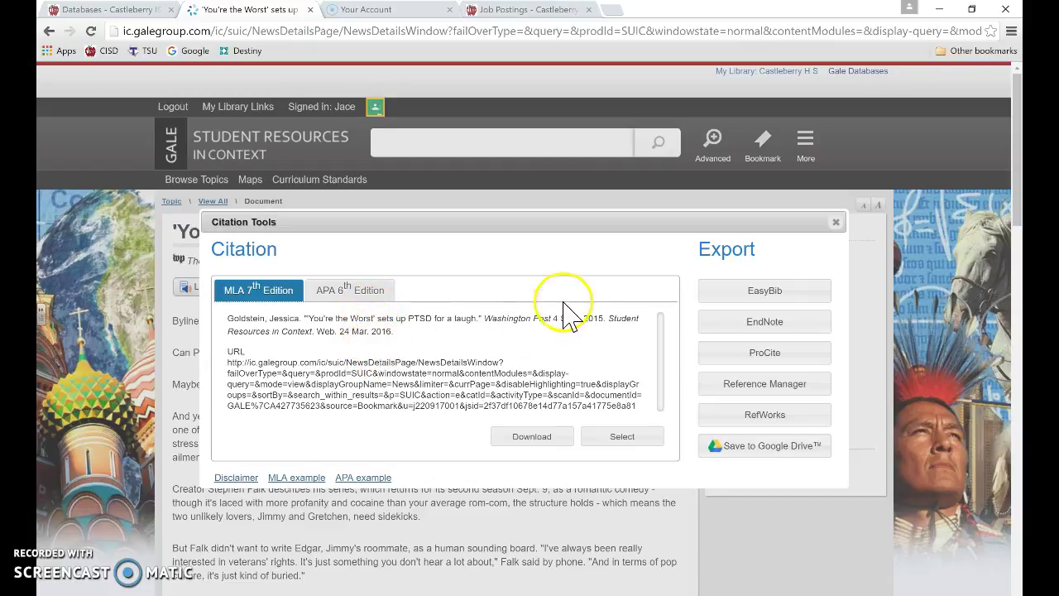
pyautogui.click(837, 222)
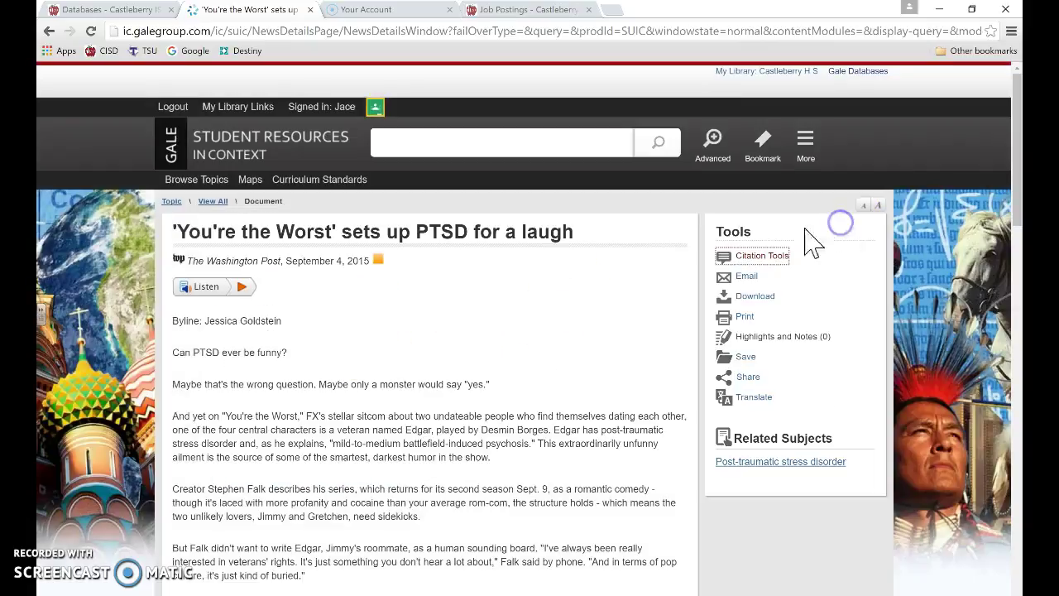
# Highlight the article paragraph describing the series as a romantic comedy in purple
pyautogui.scroll(-2, 281, 376)
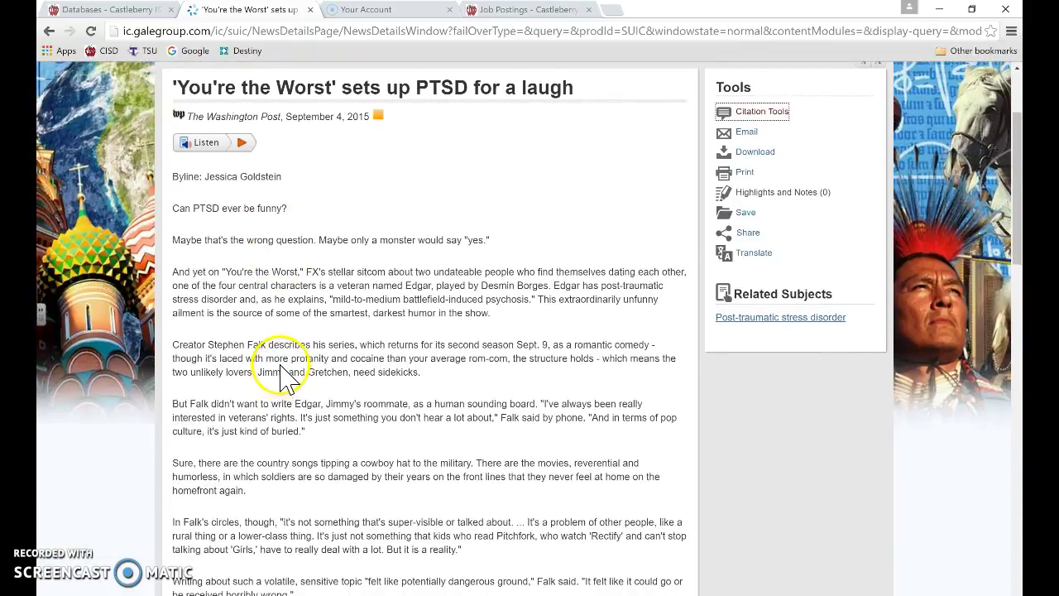
pyautogui.scroll(-2, 281, 372)
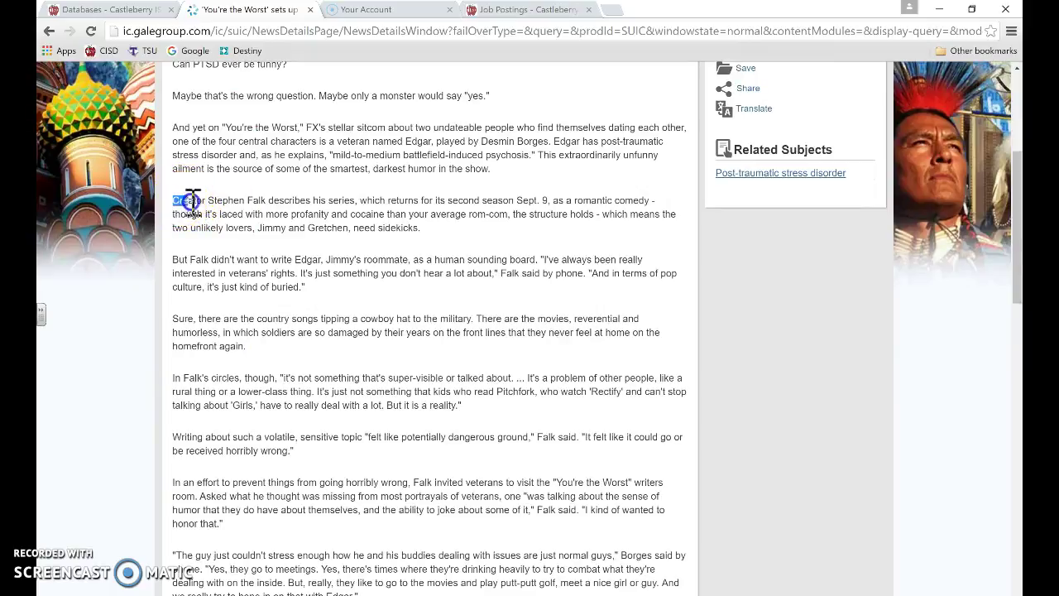
pyautogui.moveTo(174, 201); pyautogui.dragTo(422, 227)
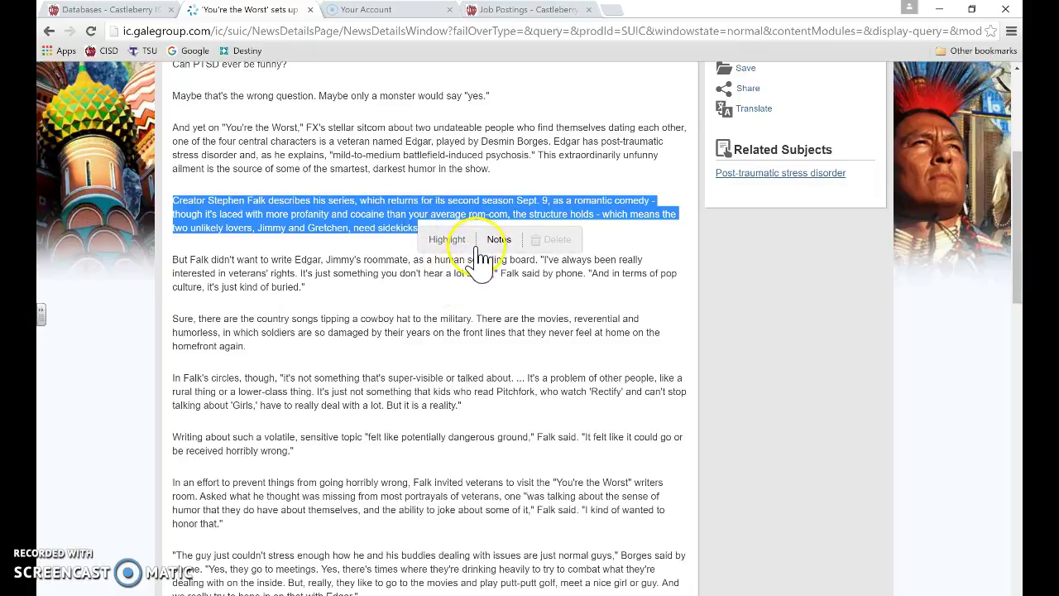
pyautogui.click(445, 248)
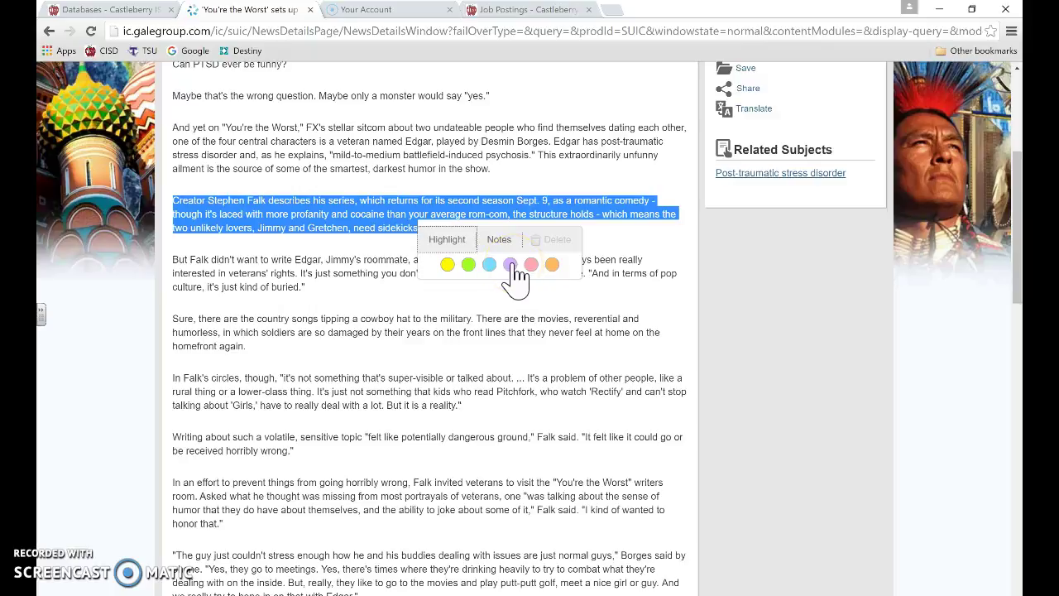
pyautogui.click(510, 265)
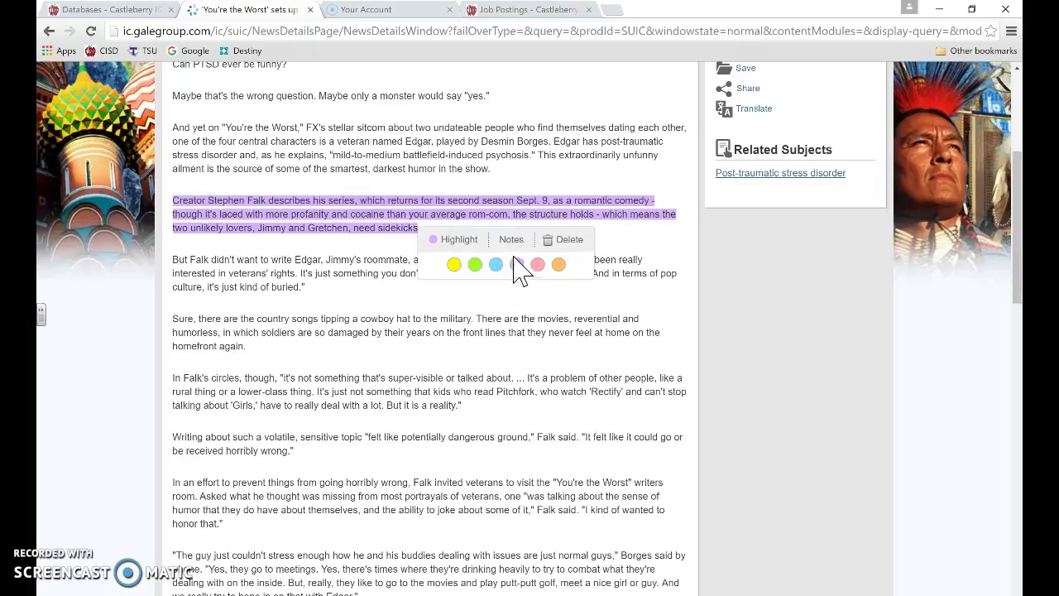
# Save the note "Include this in symptoms. Gather more research for this topic." on the purple highlight
pyautogui.click(513, 242)
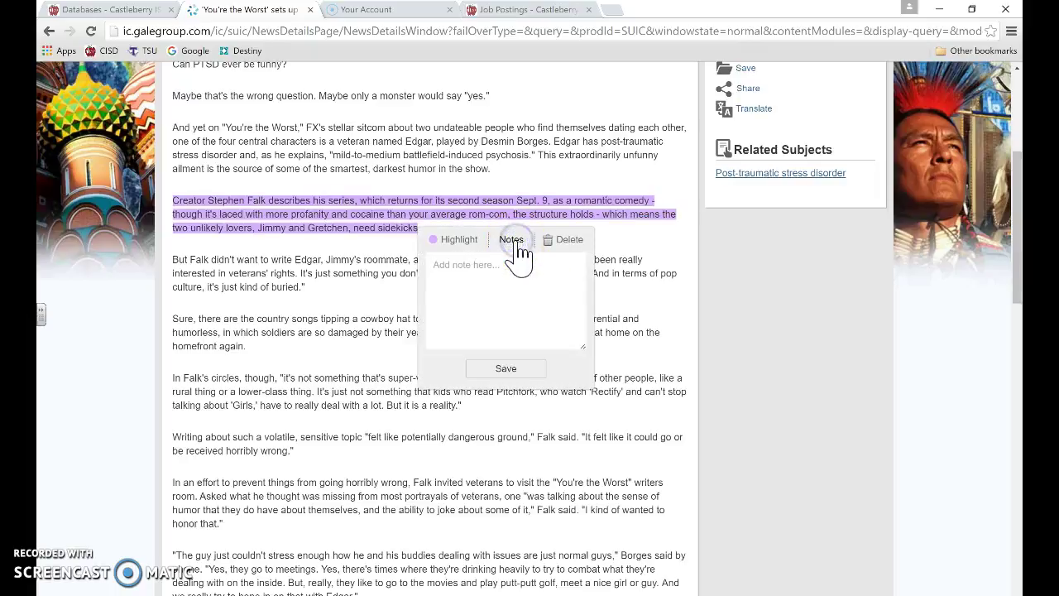
pyautogui.click(509, 267)
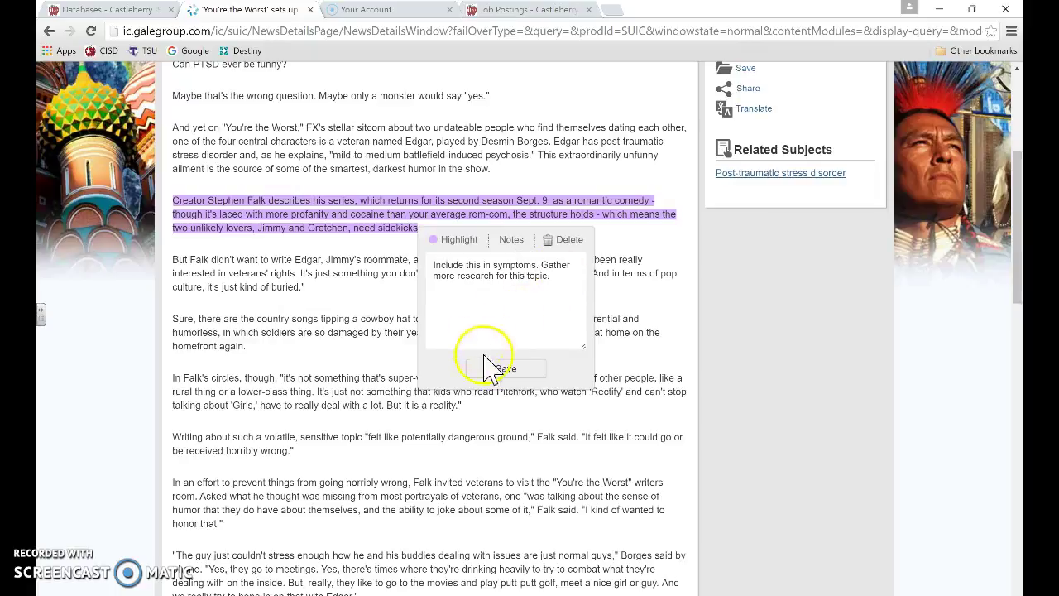
pyautogui.click(530, 374)
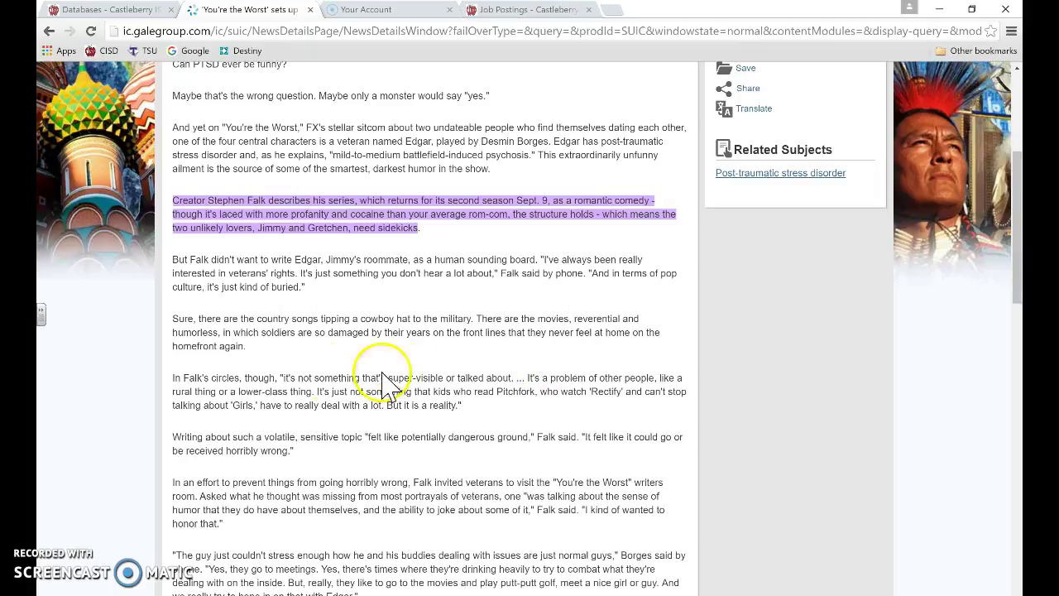
# Highlight the passage from "Asked what he thought was missing" to "honor that." in orange
pyautogui.click(200, 494)
pyautogui.moveTo(200, 494); pyautogui.dragTo(227, 530)
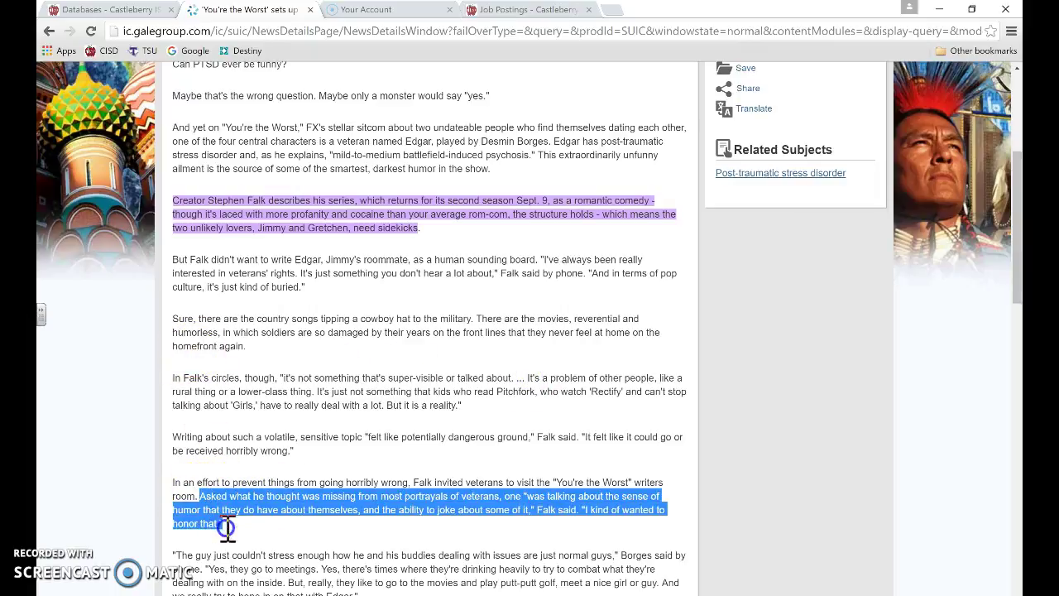
pyautogui.click(248, 543)
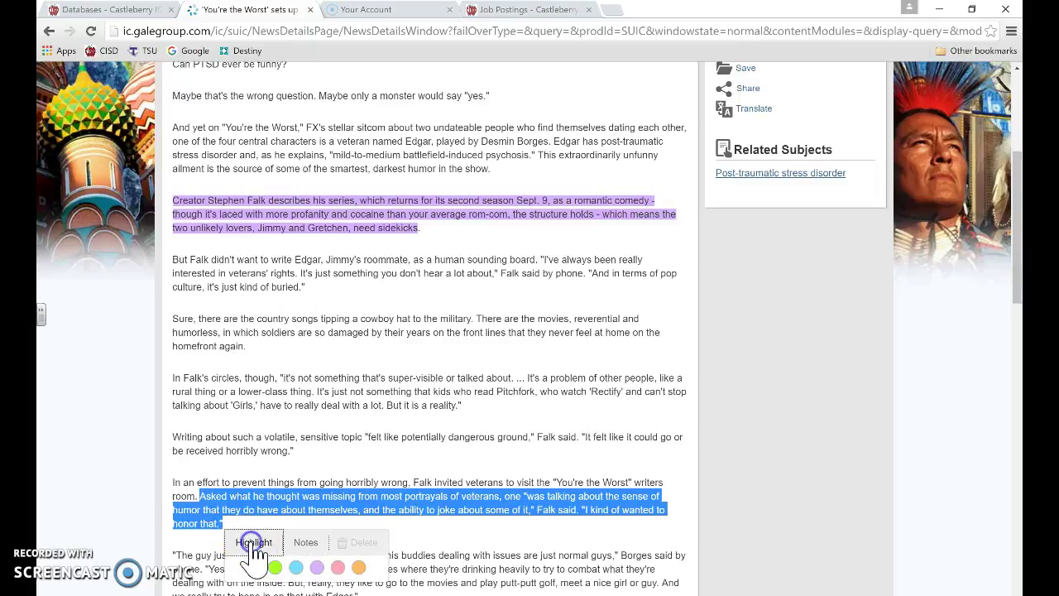
pyautogui.click(336, 563)
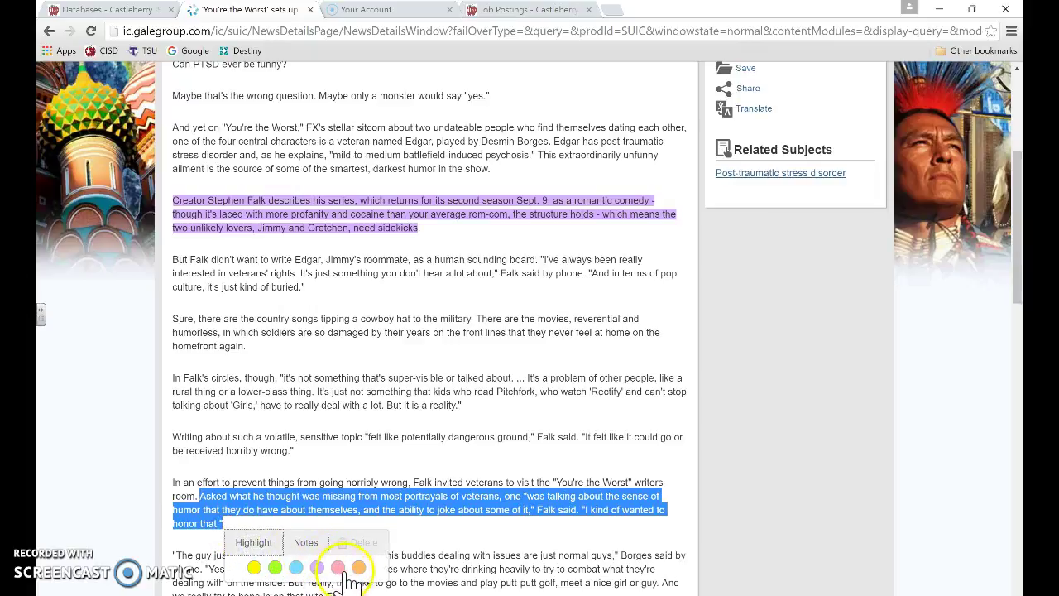
pyautogui.click(360, 568)
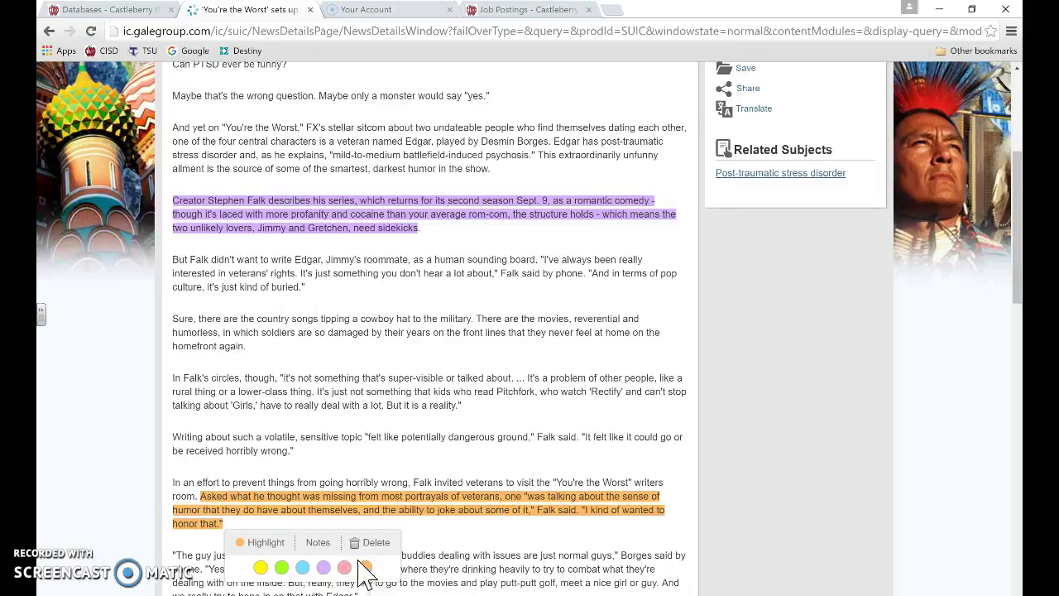
pyautogui.click(290, 473)
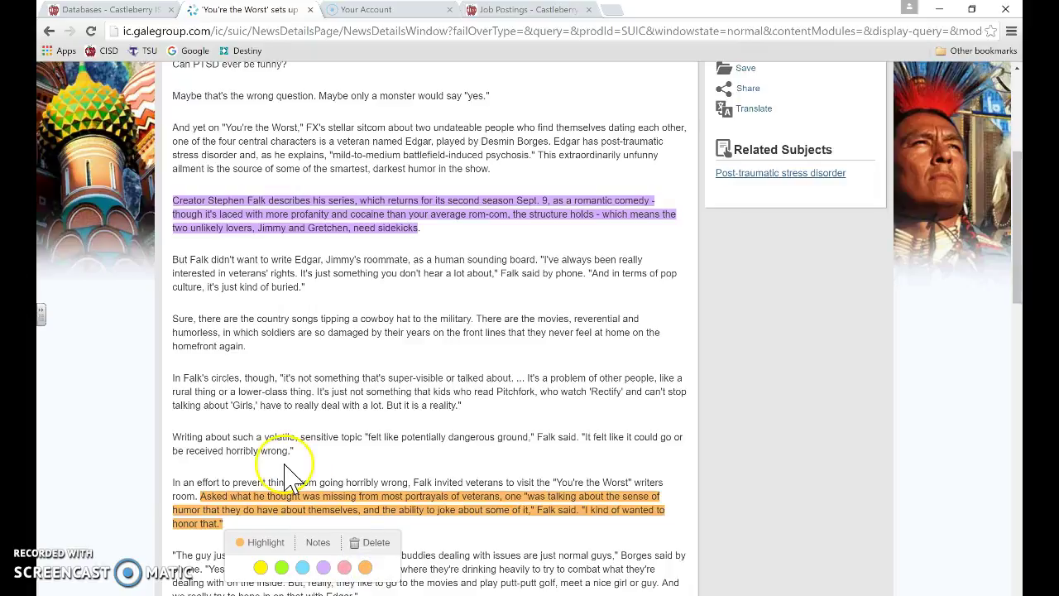
# Save the note "What does this mean? Find out more!" on the orange highlight
pyautogui.click(319, 544)
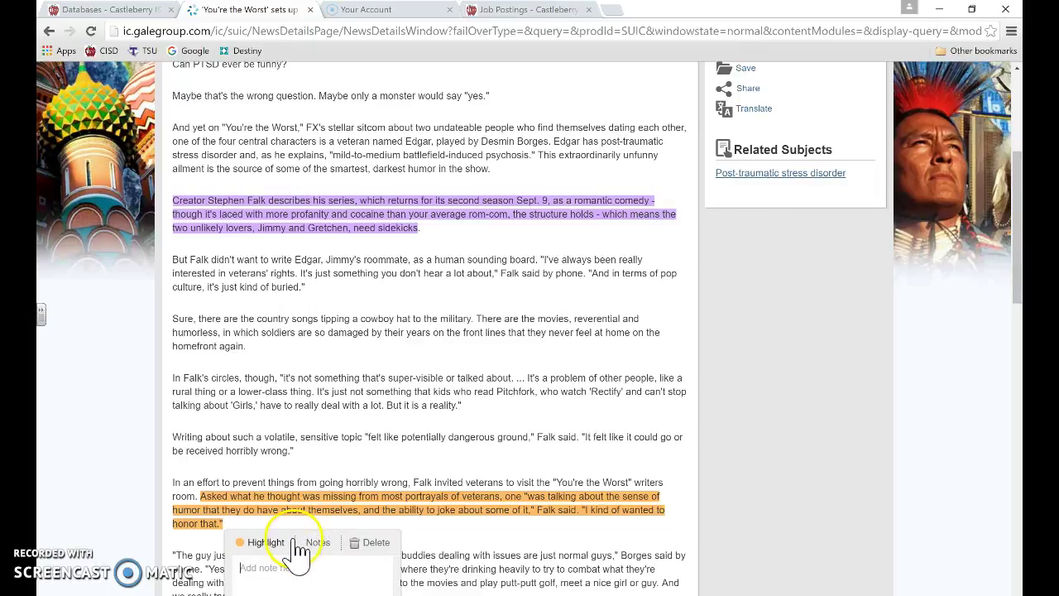
pyautogui.click(303, 577)
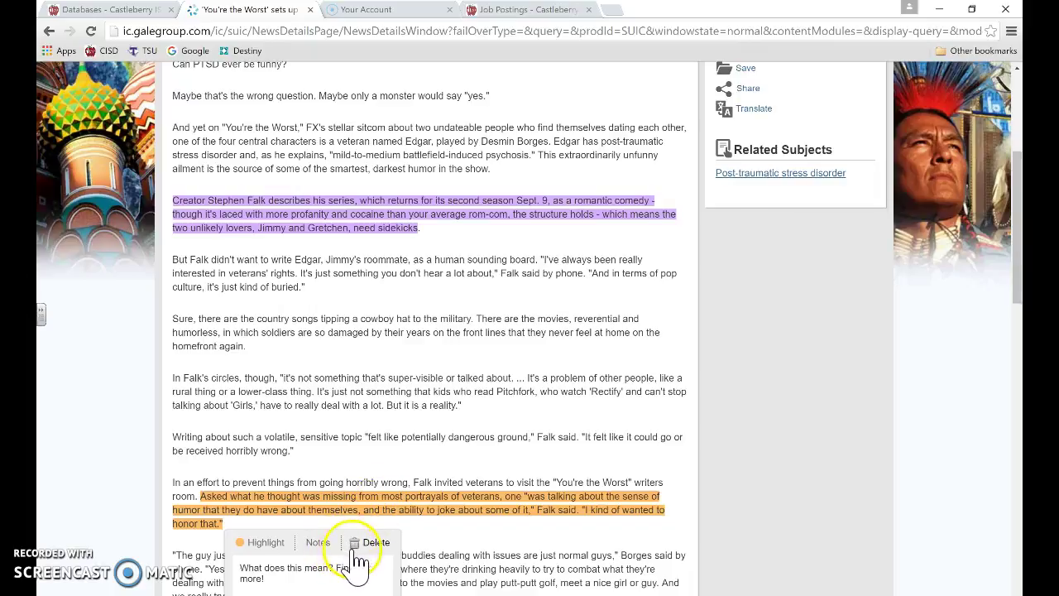
pyautogui.scroll(-3, 450, 496)
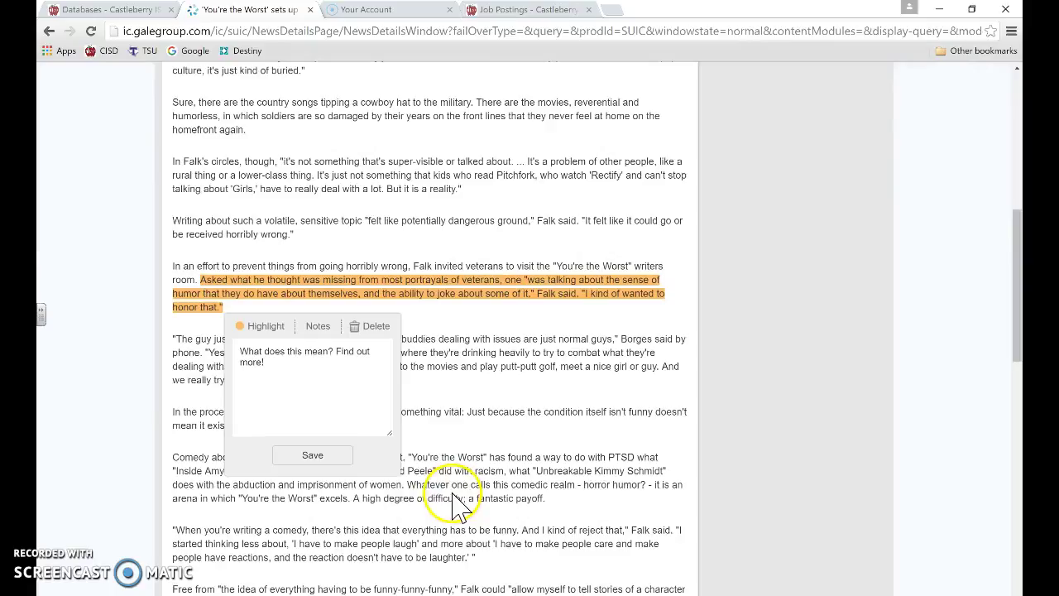
pyautogui.click(312, 456)
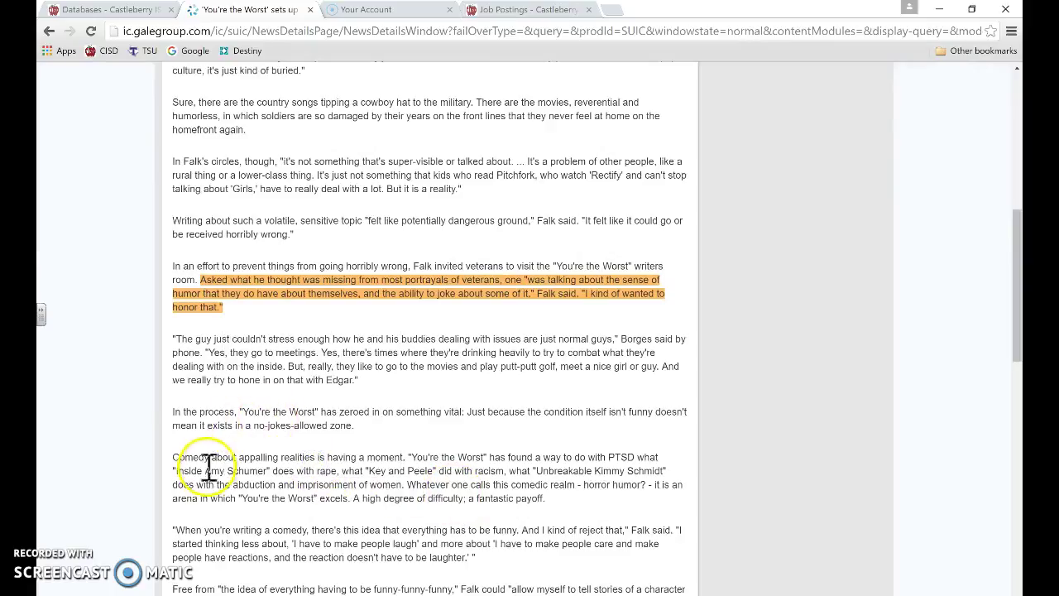
# Download the annotated article using the Save to Google Drive format option and dismiss the confirmation
pyautogui.scroll(3, 326, 438)
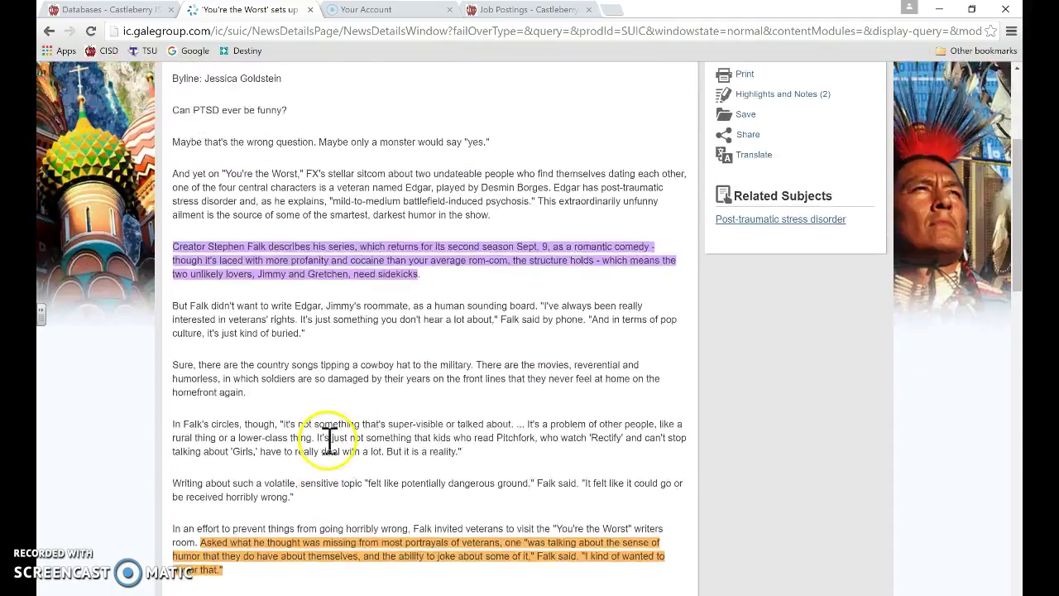
pyautogui.scroll(1, 329, 438)
pyautogui.scroll(1, 329, 451)
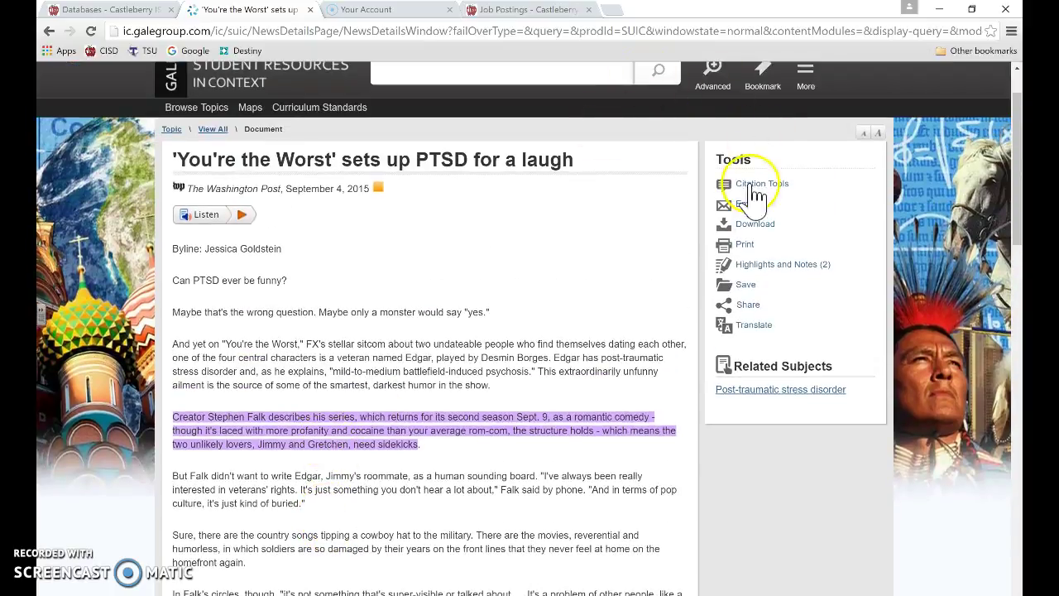
pyautogui.click(756, 225)
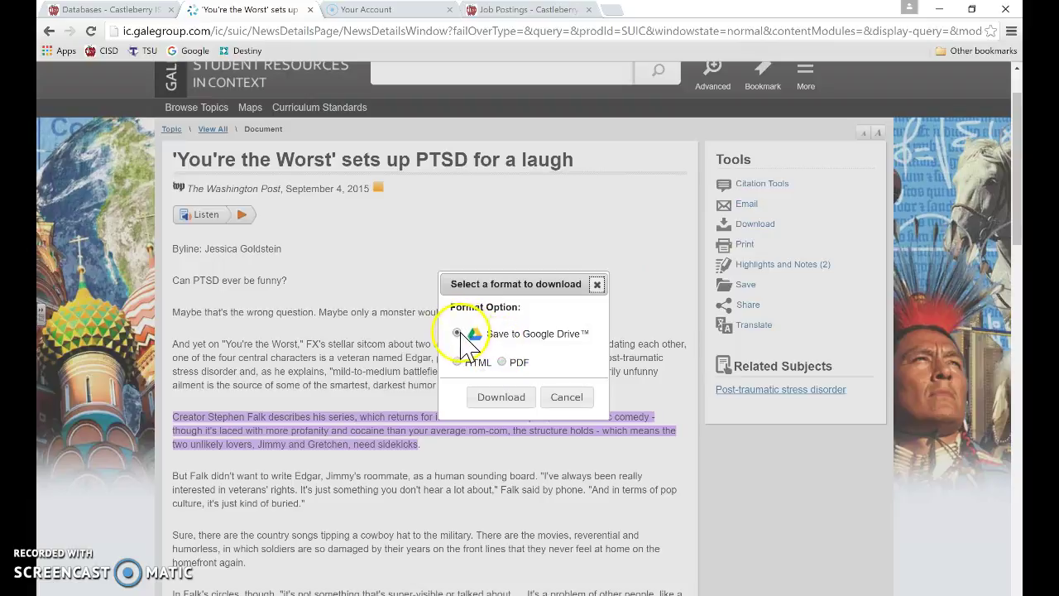
pyautogui.click(502, 398)
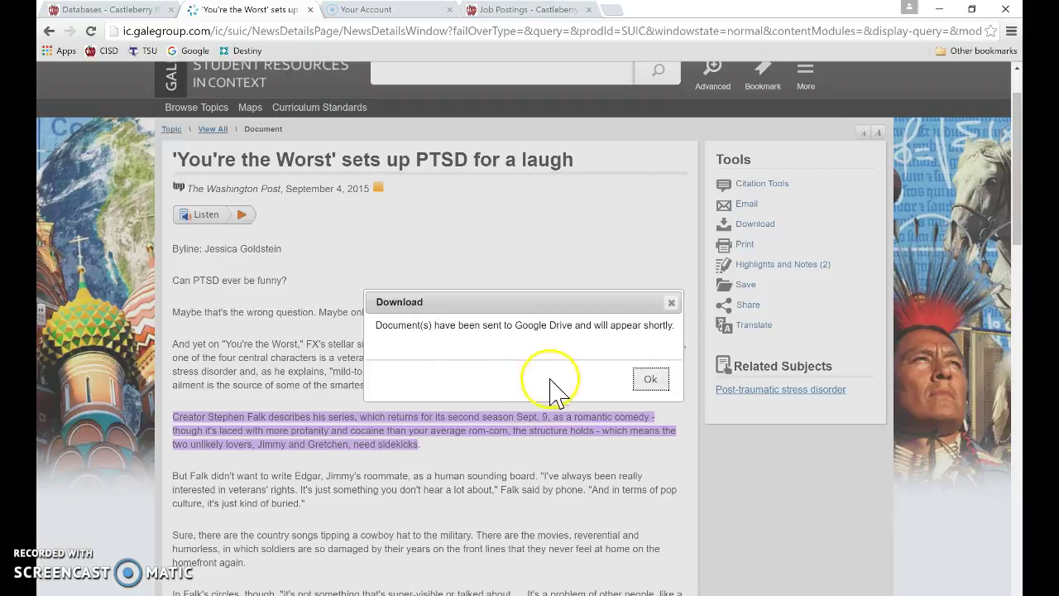
pyautogui.click(650, 381)
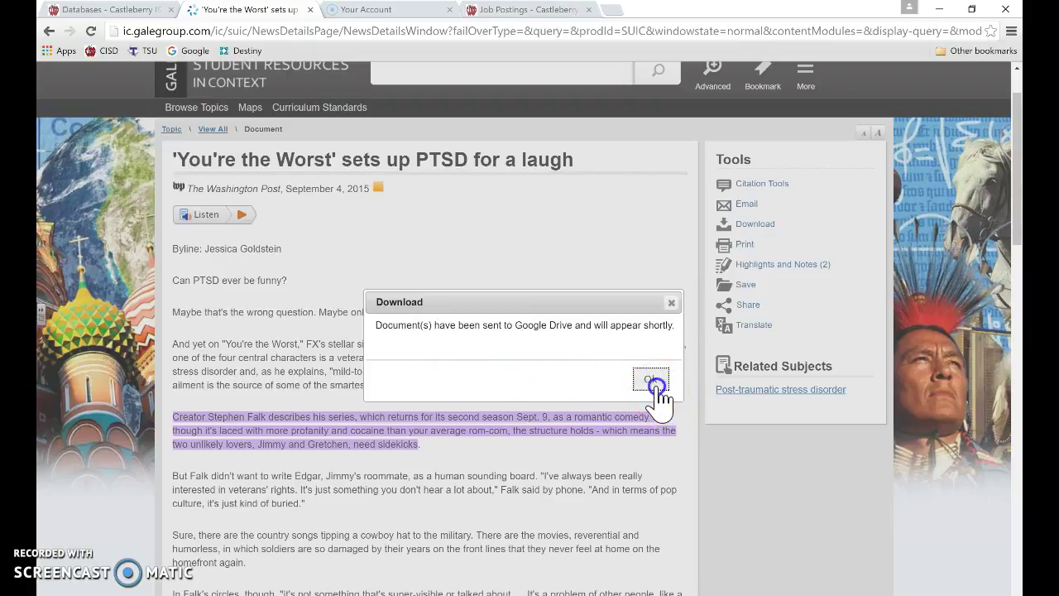
# Switch to the browser tab with the job postings page and open Google Drive there from Google's home page
pyautogui.click(538, 9)
pyautogui.click(430, 31)
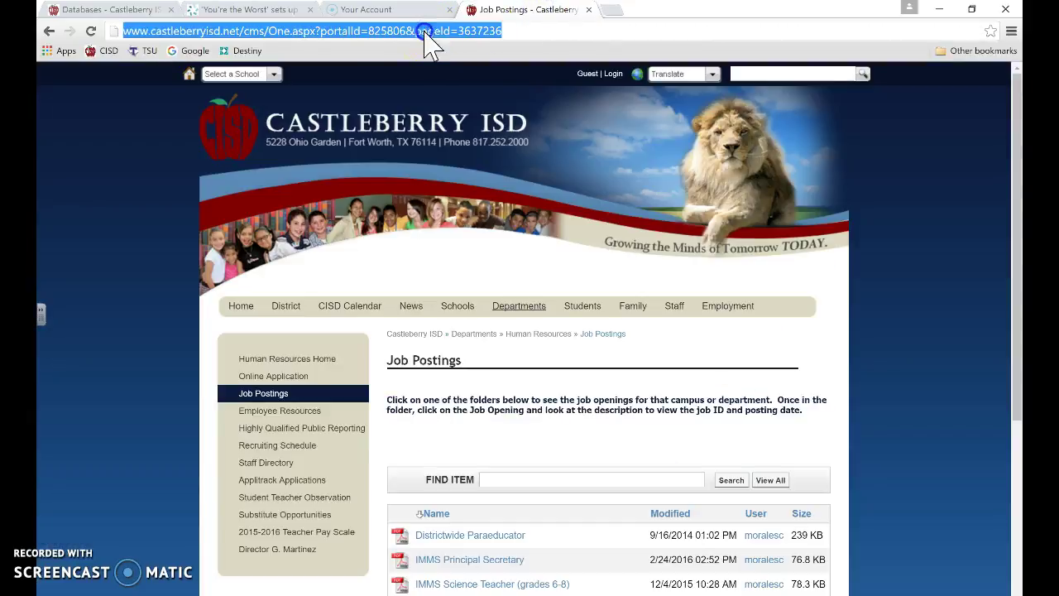
pyautogui.click(196, 51)
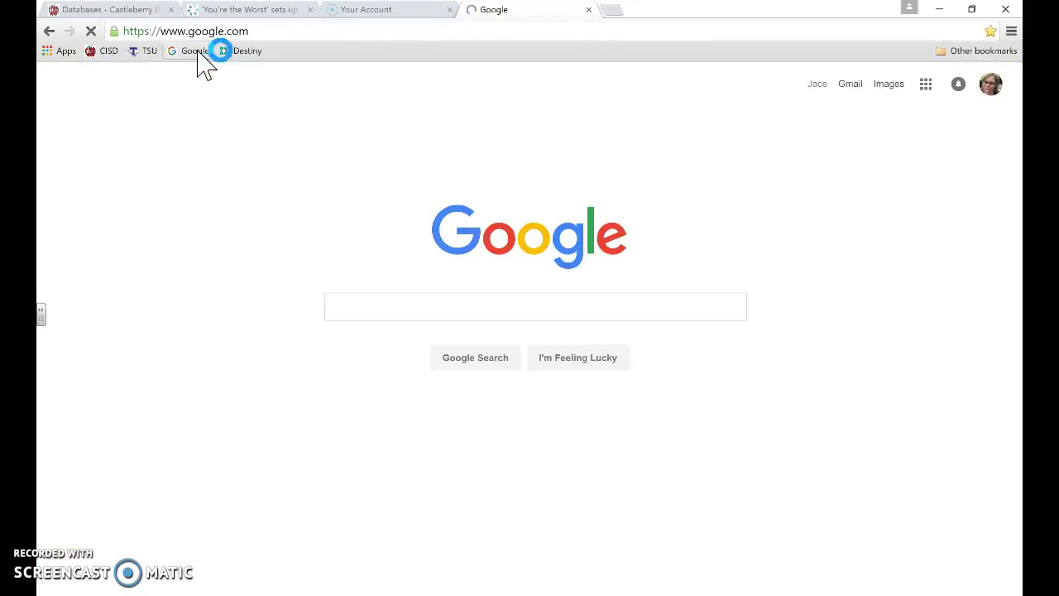
pyautogui.click(926, 84)
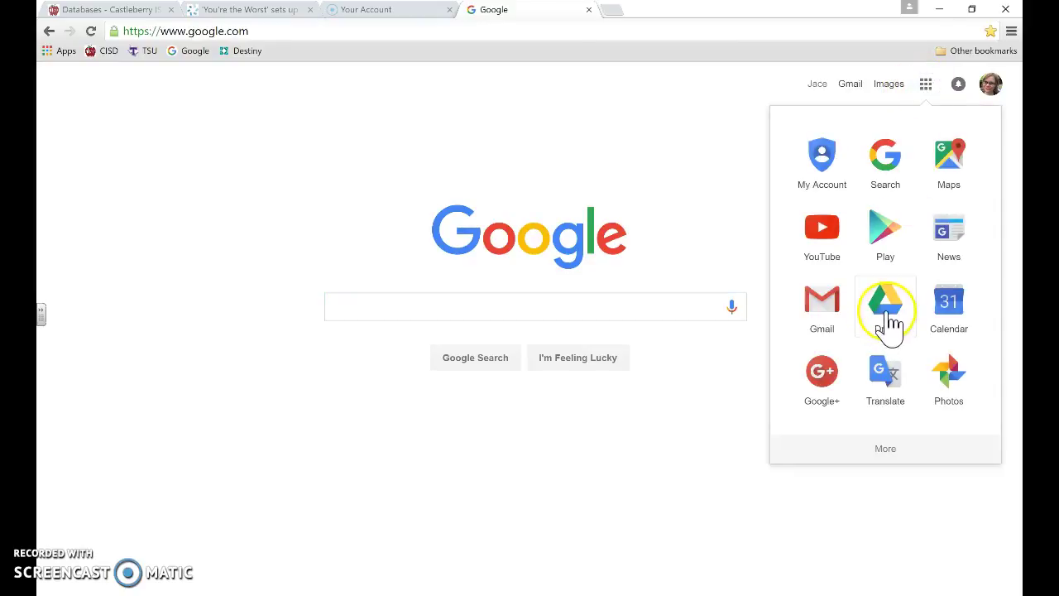
pyautogui.click(890, 326)
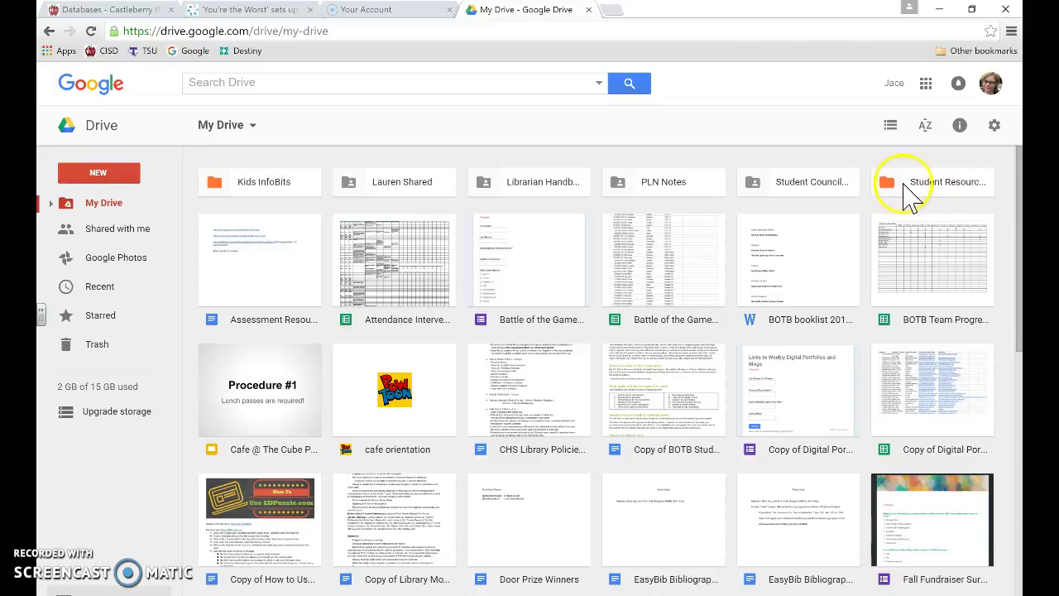
# Open the 'You're the Worst' article document from the Student Resources in Context folder in Drive, refreshing the folder's file listing first
pyautogui.doubleClick(965, 196)
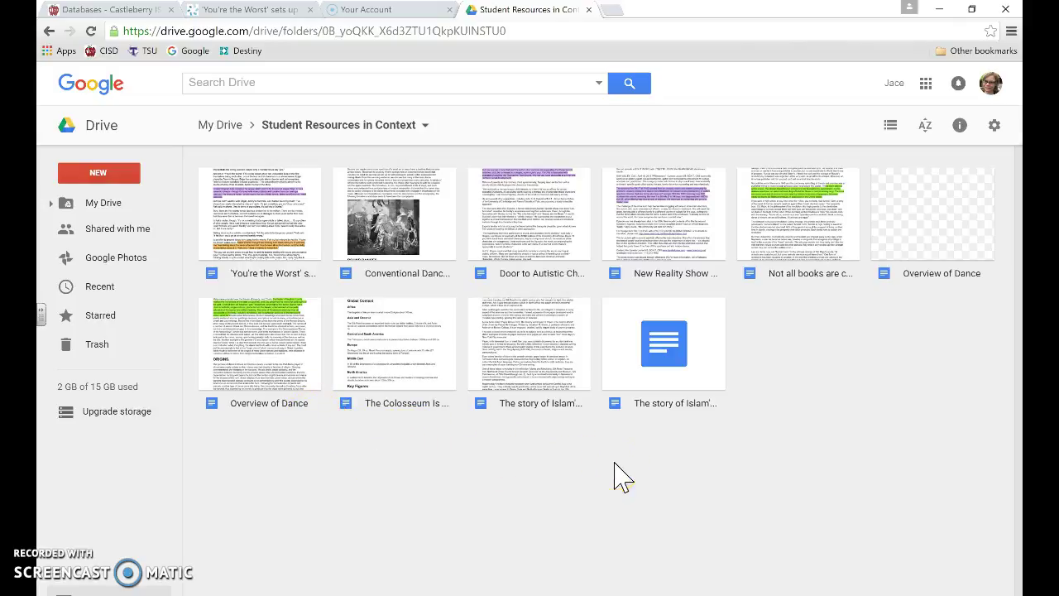
pyautogui.click(91, 31)
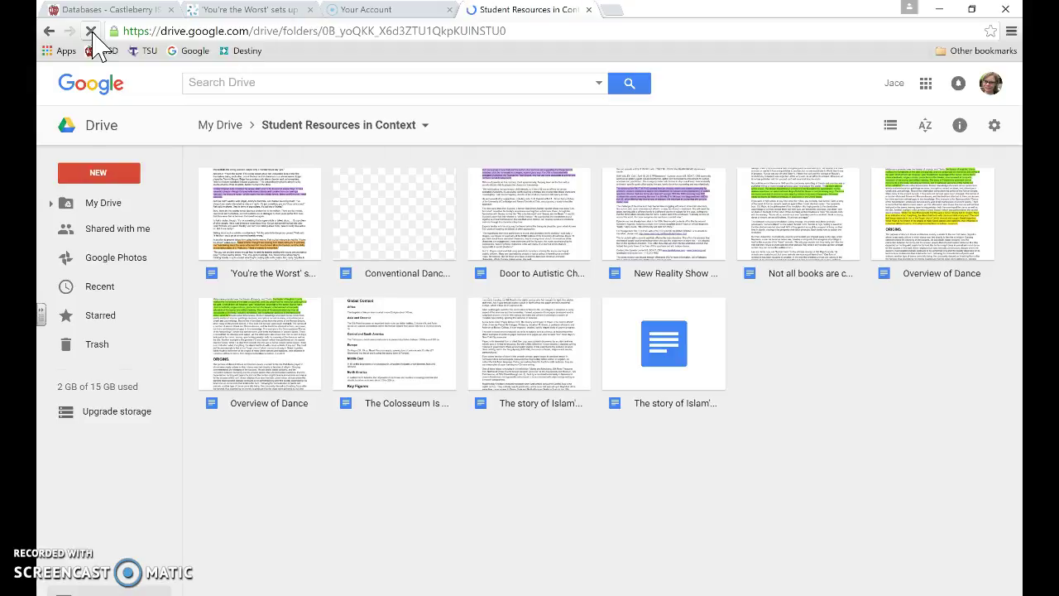
pyautogui.click(257, 217)
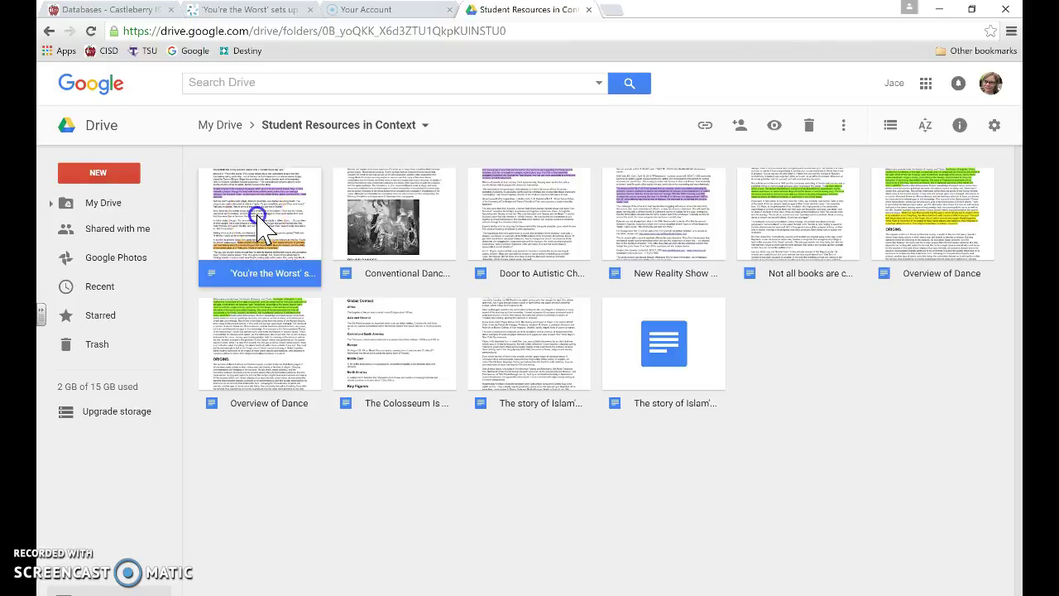
pyautogui.doubleClick(258, 221)
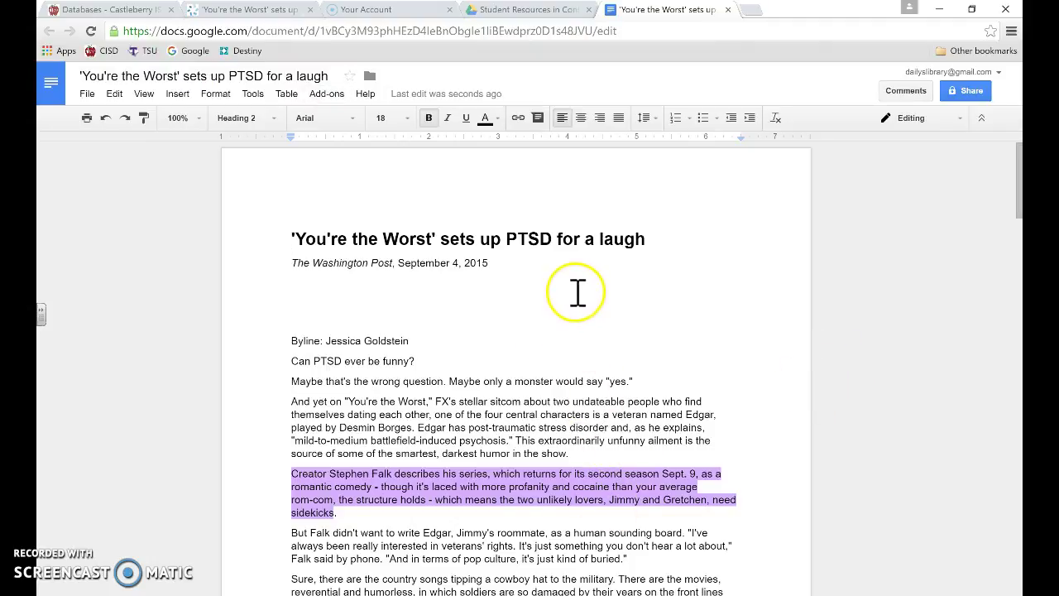
# Review the saved article's purple and orange highlights, the notes at its end and the source citation, and return to the title
pyautogui.scroll(-3, 577, 291)
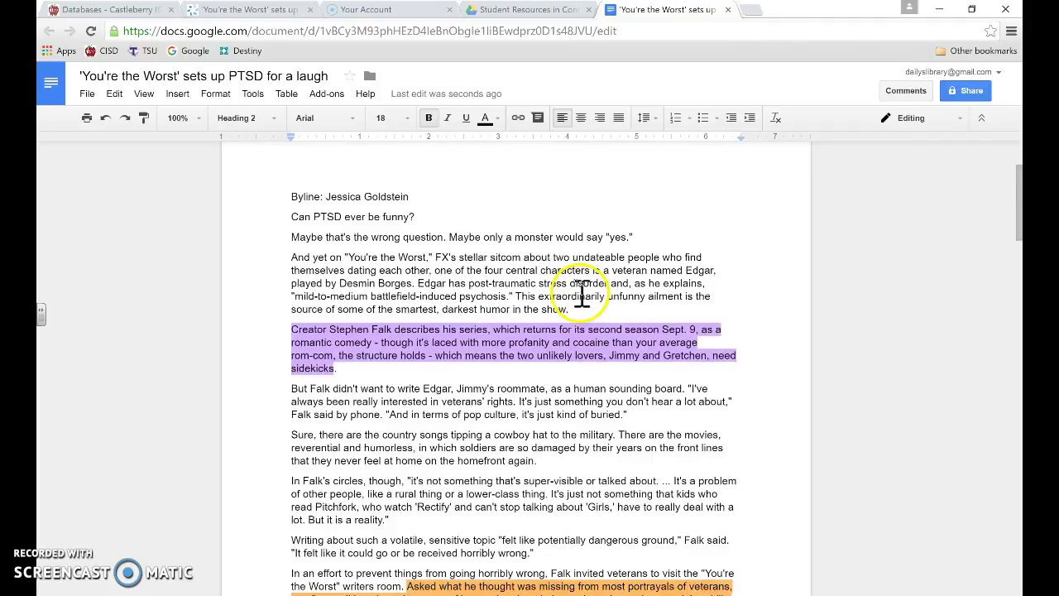
pyautogui.scroll(-1, 583, 292)
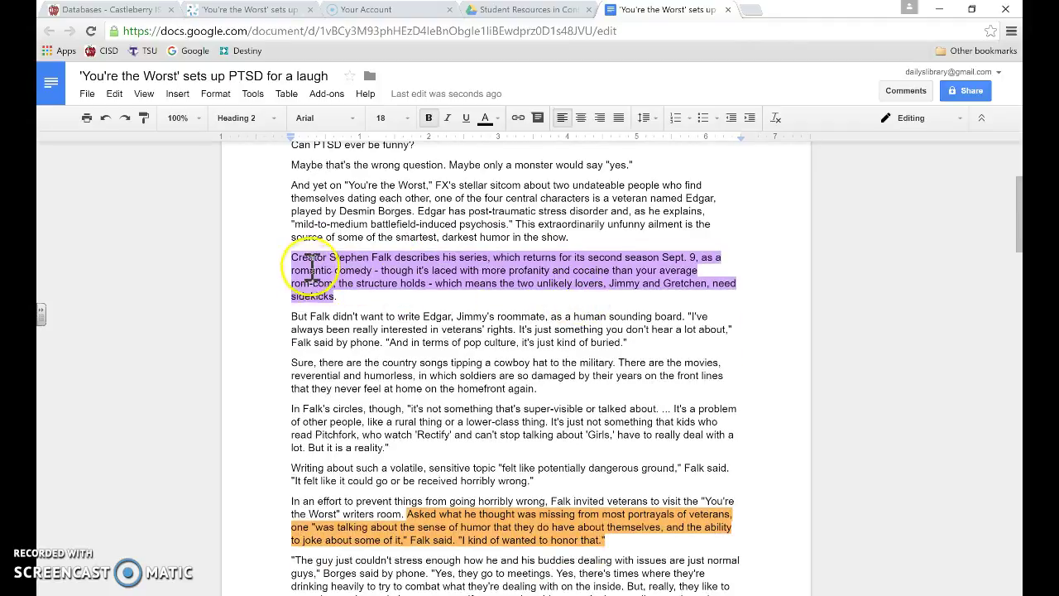
pyautogui.scroll(-3, 468, 377)
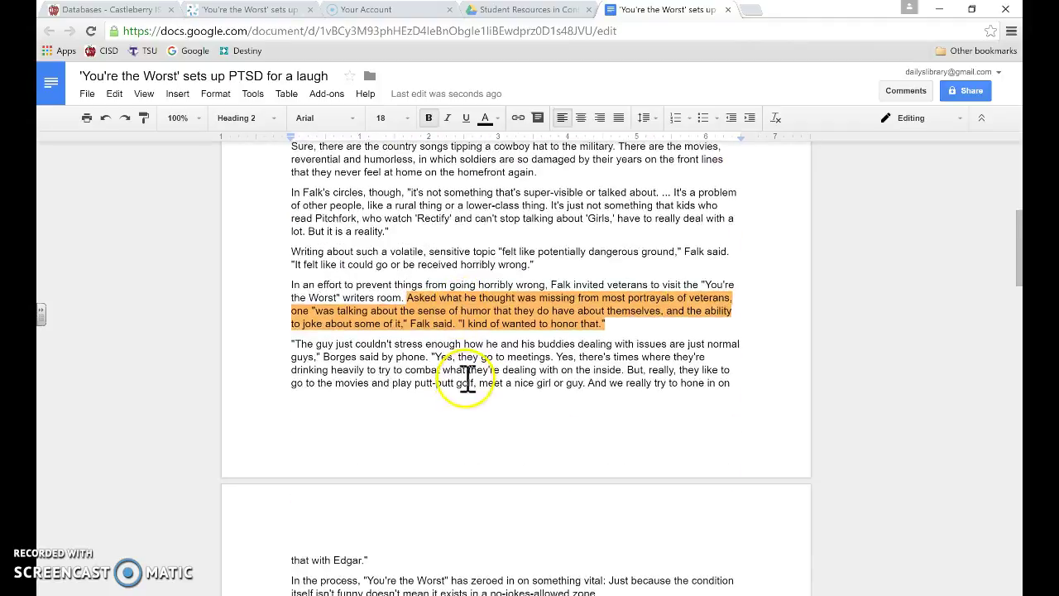
pyautogui.scroll(-12, 467, 377)
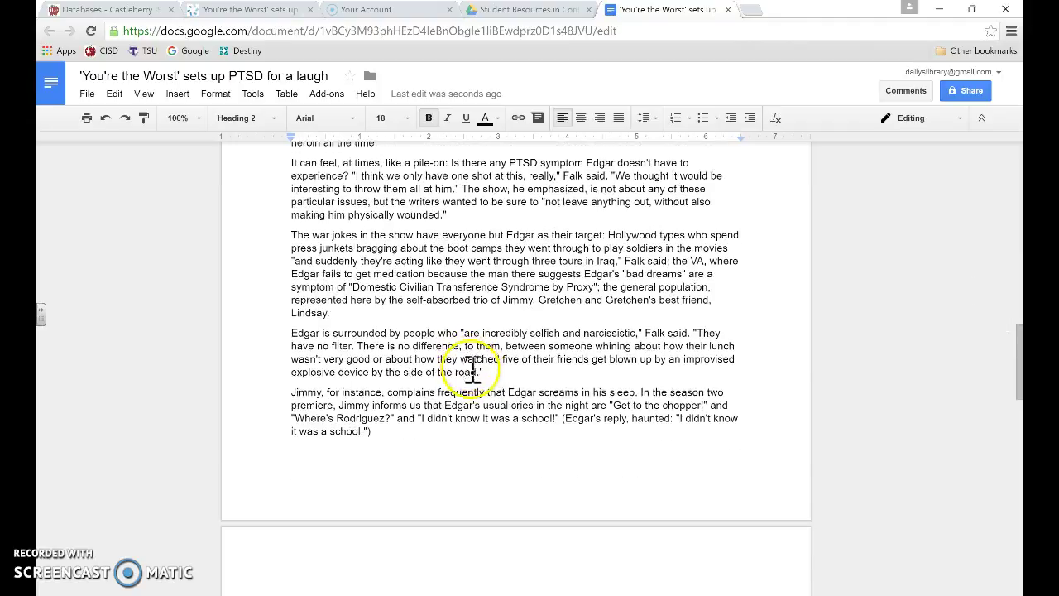
pyautogui.scroll(-12, 472, 370)
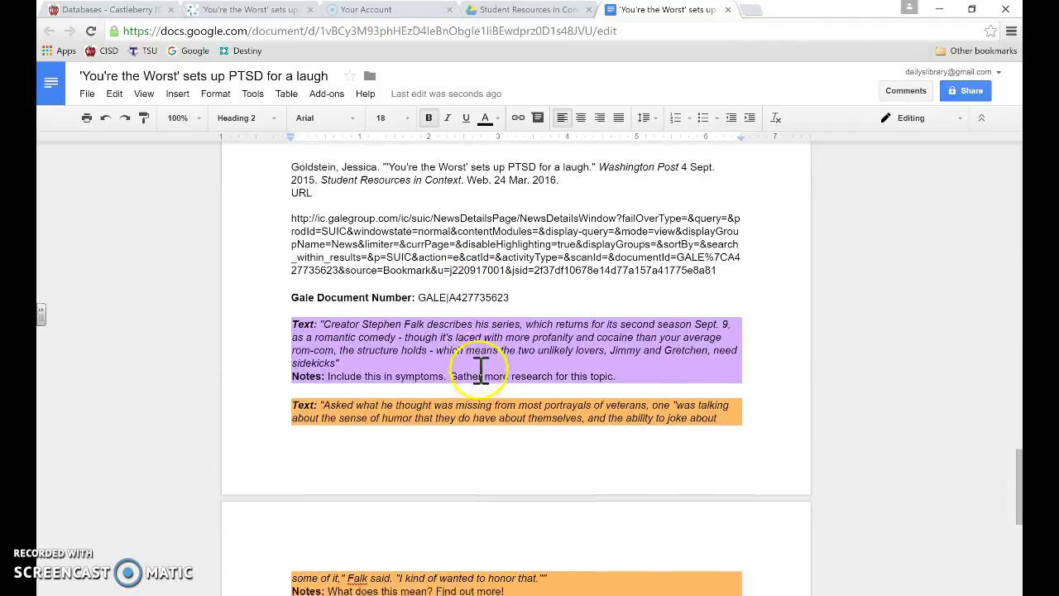
pyautogui.scroll(-1, 480, 370)
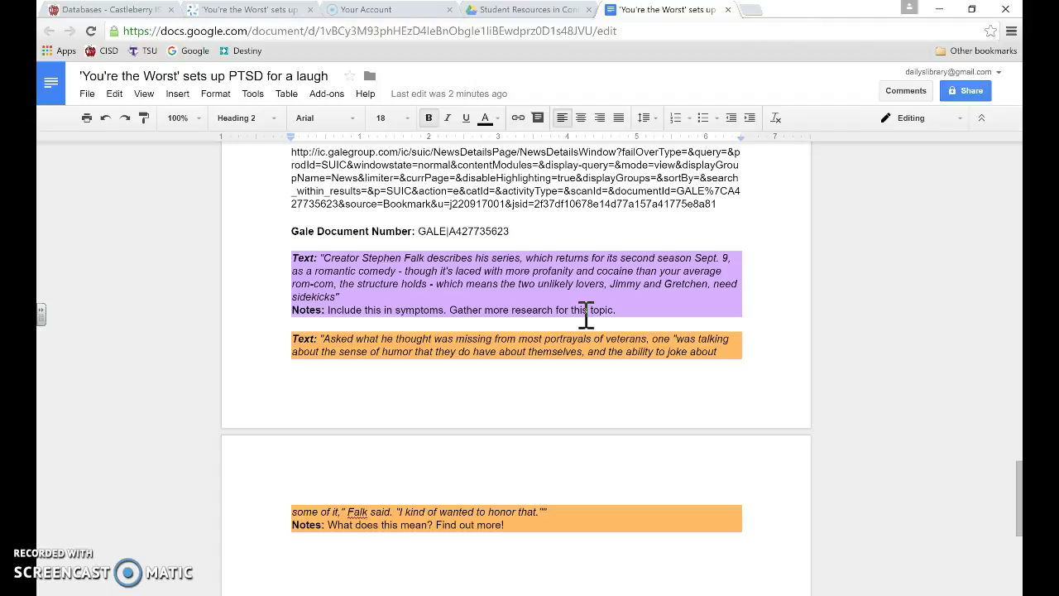
pyautogui.scroll(5, 539, 236)
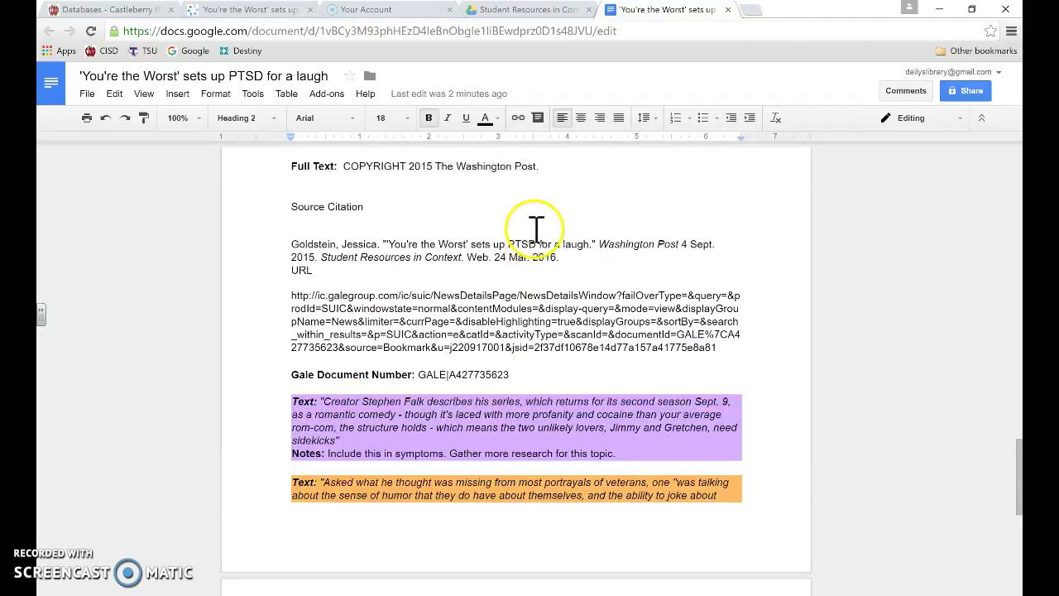
pyautogui.moveTo(292, 317); pyautogui.dragTo(577, 333)
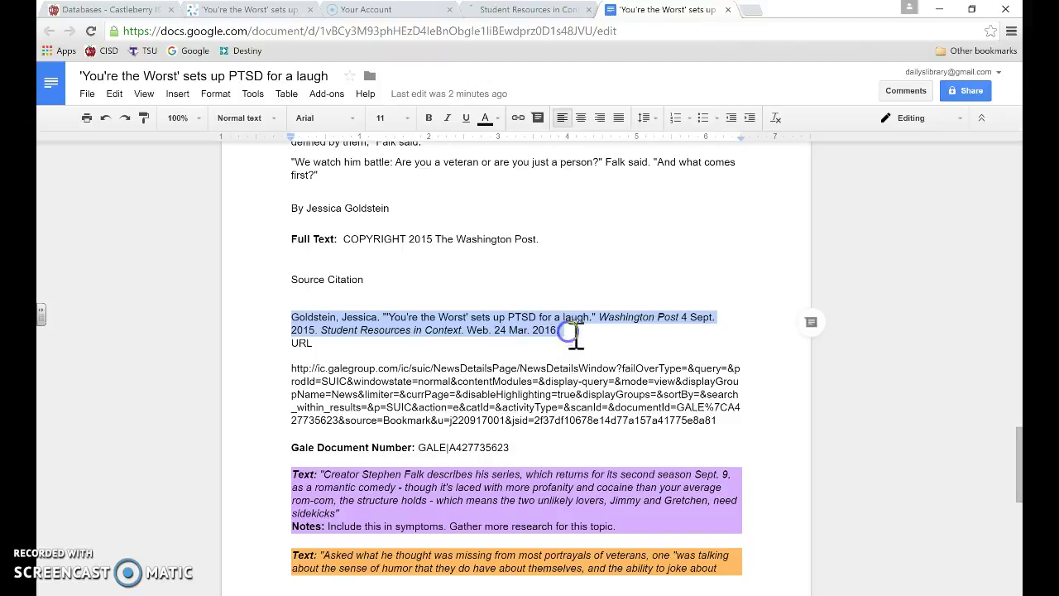
pyautogui.click(589, 340)
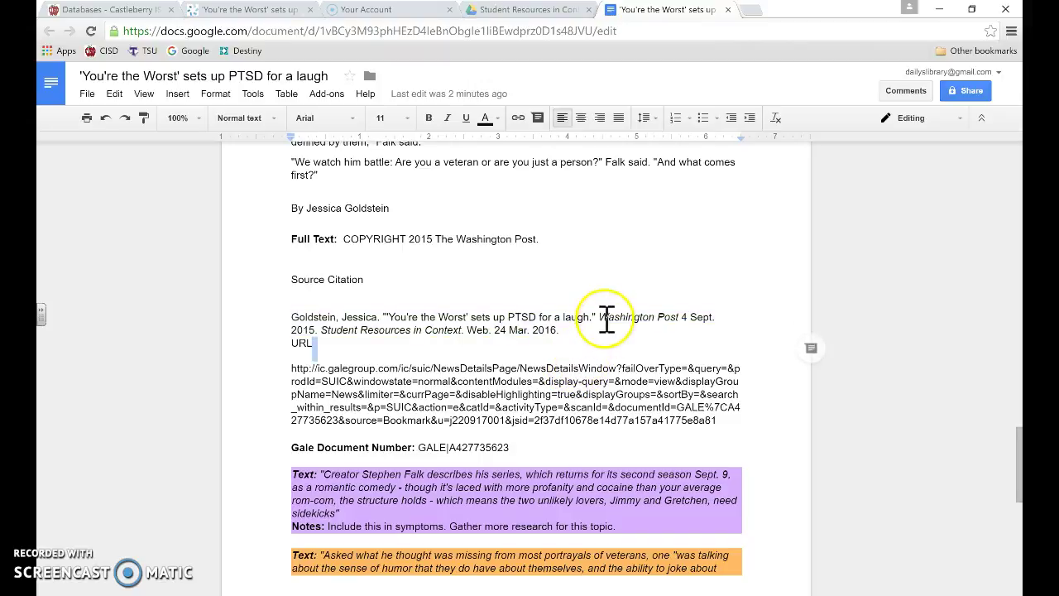
pyautogui.scroll(15, 607, 319)
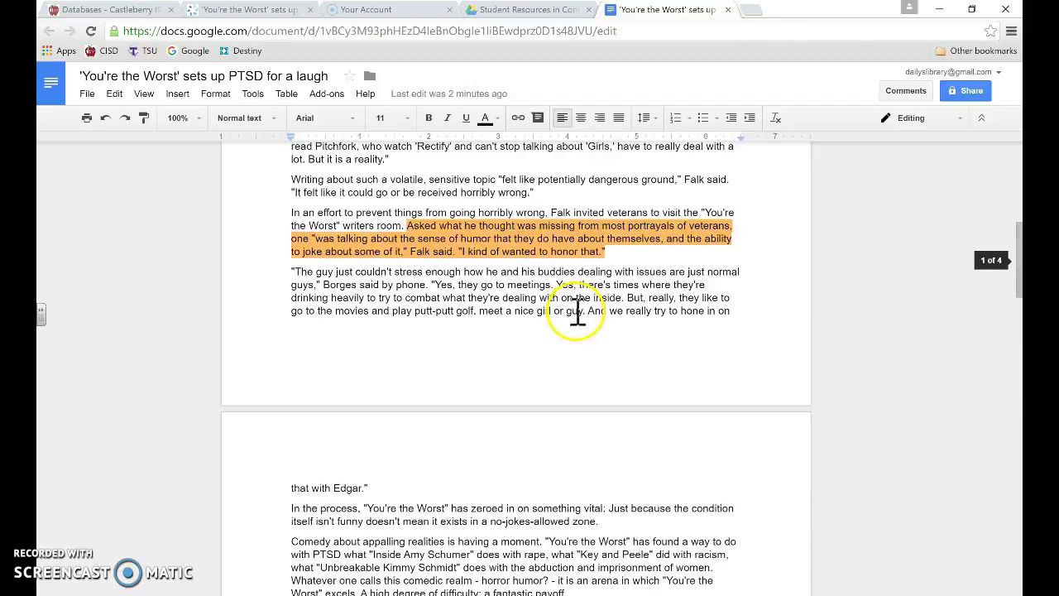
pyautogui.scroll(8, 577, 310)
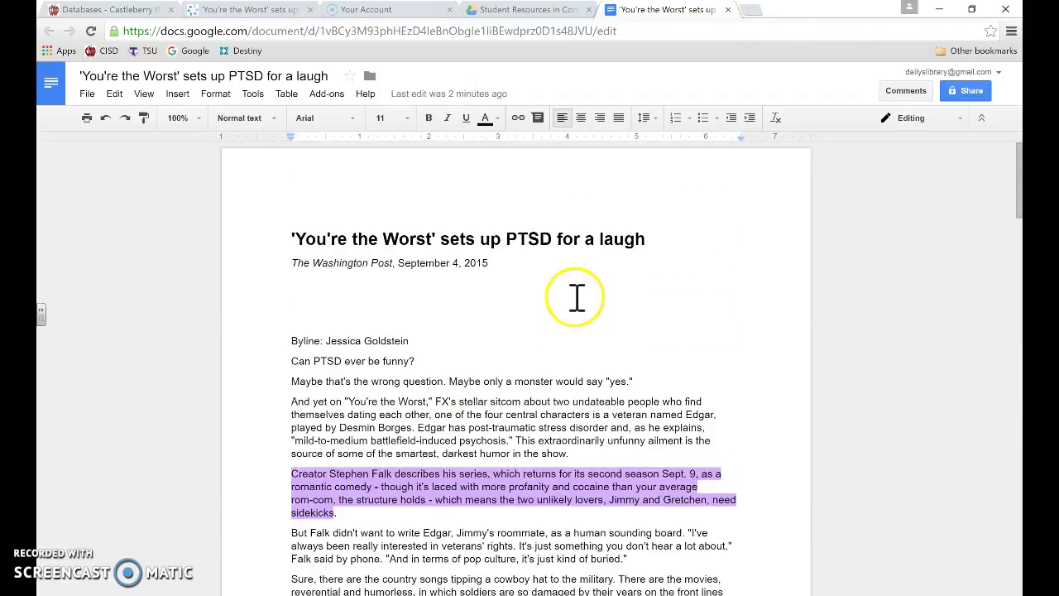